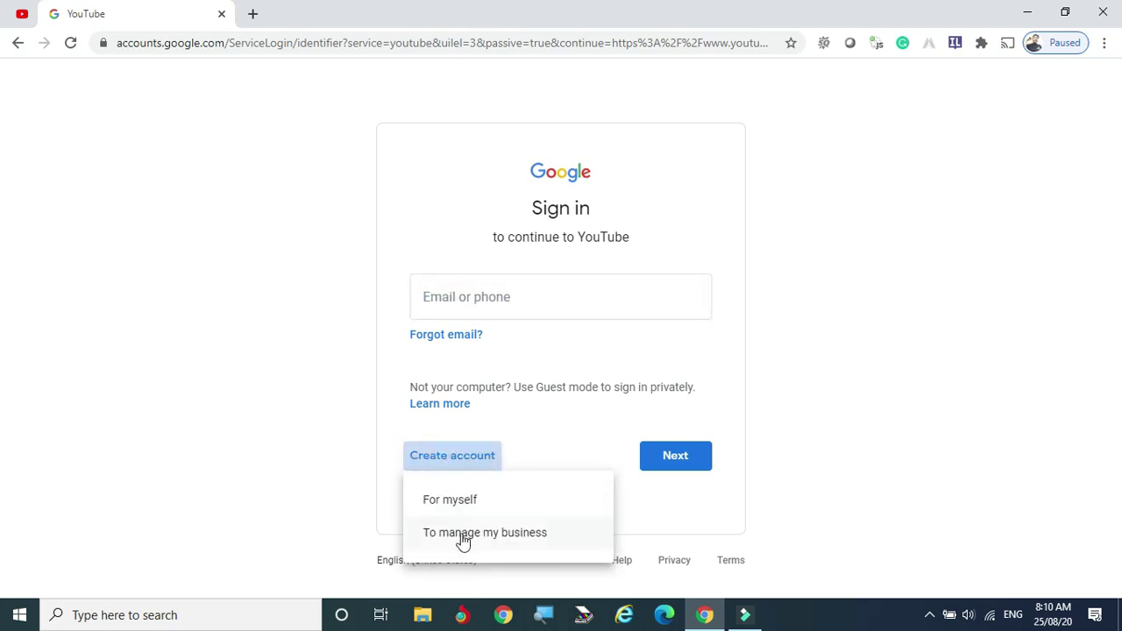
Create a personal Google account with name and password, replacing the taken username with an available one.
{"action": "left_click", "coordinate": [456, 507]}
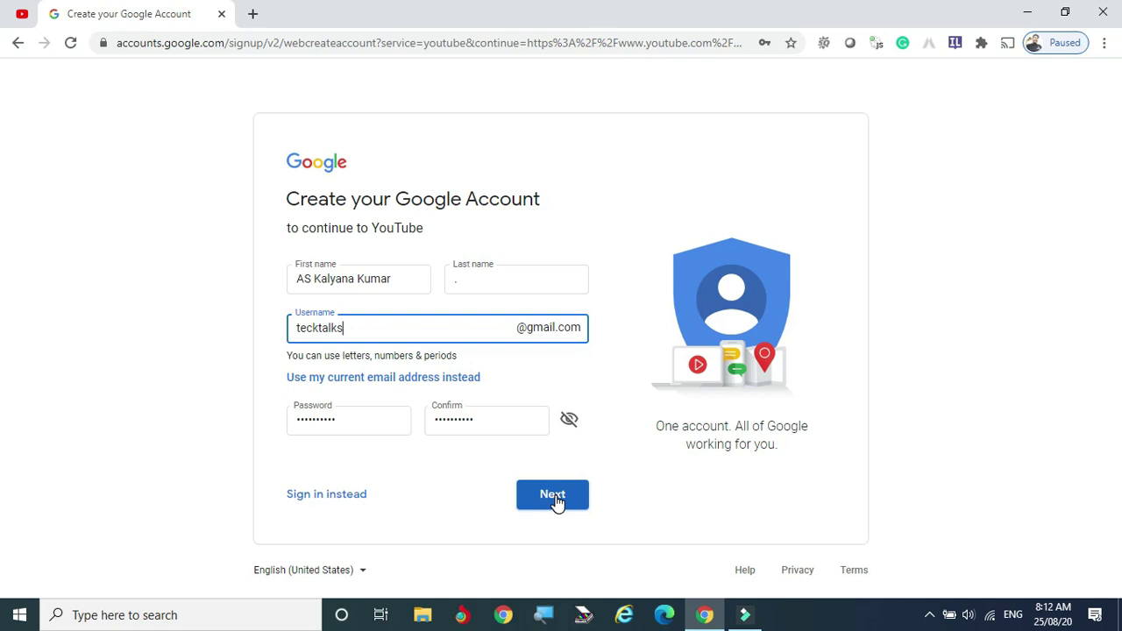
{"action": "left_click", "coordinate": [552, 497]}
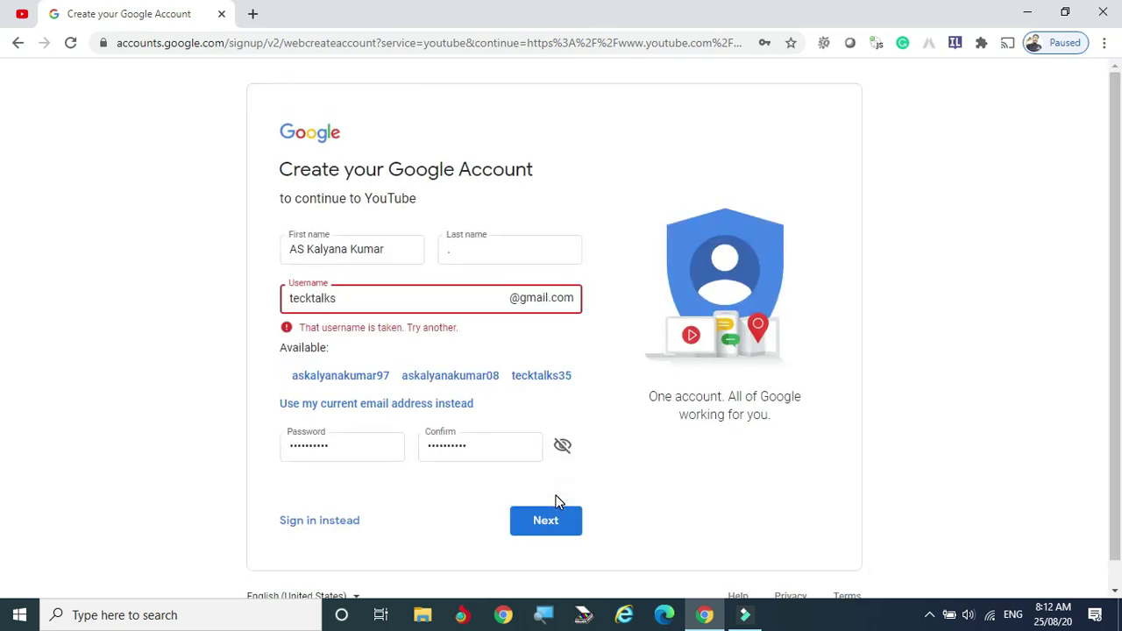
{"action": "left_click", "coordinate": [355, 298]}
{"action": "left_click", "coordinate": [546, 523]}
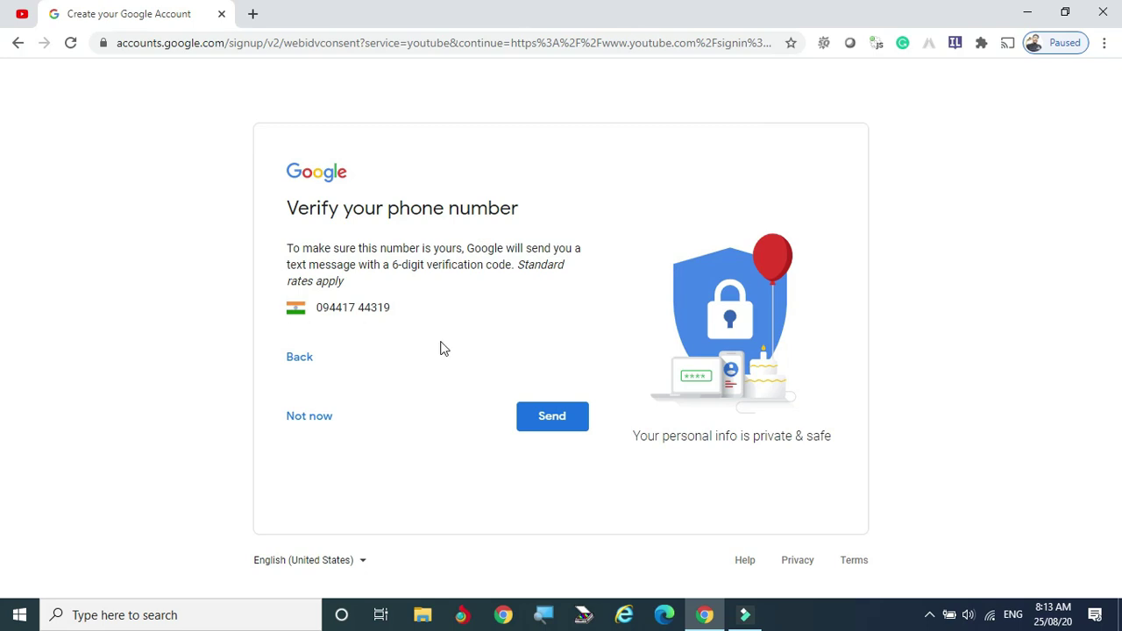
Verify the phone number with the texted code.
{"action": "left_click", "coordinate": [548, 418]}
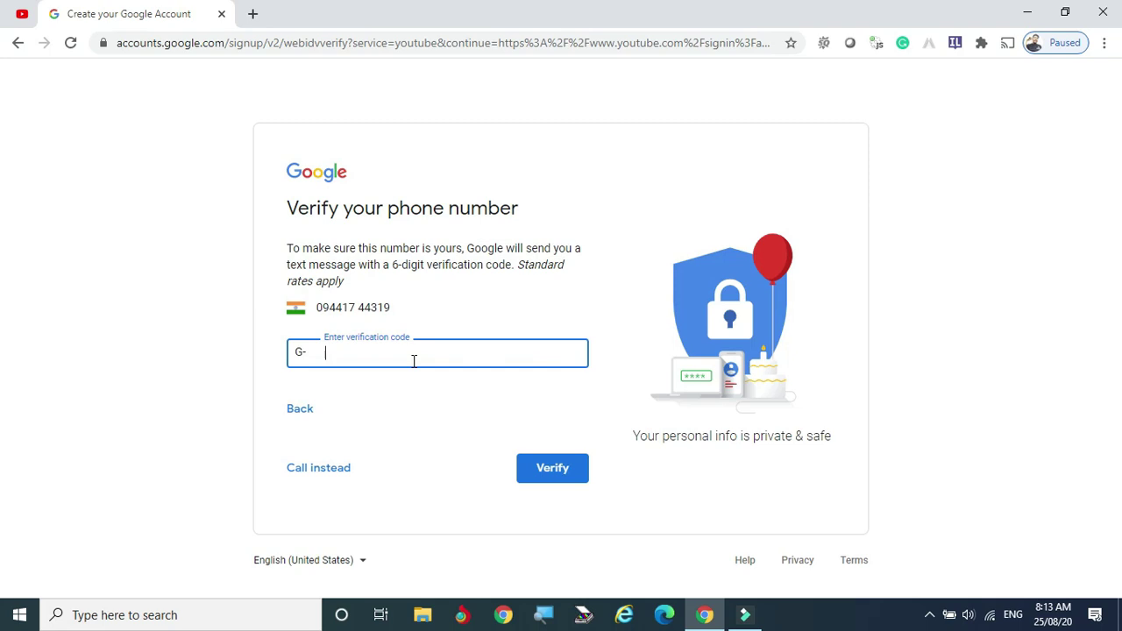
{"action": "left_click", "coordinate": [563, 478]}
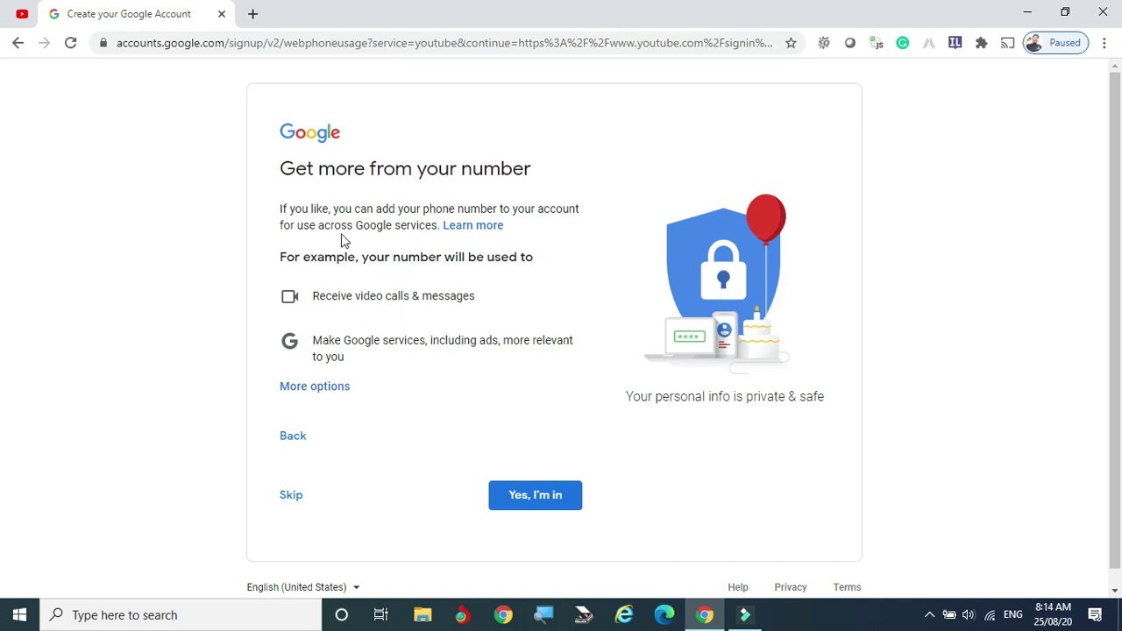
Allow the phone number's use across services and accept the Privacy and Terms.
{"action": "left_click", "coordinate": [531, 498]}
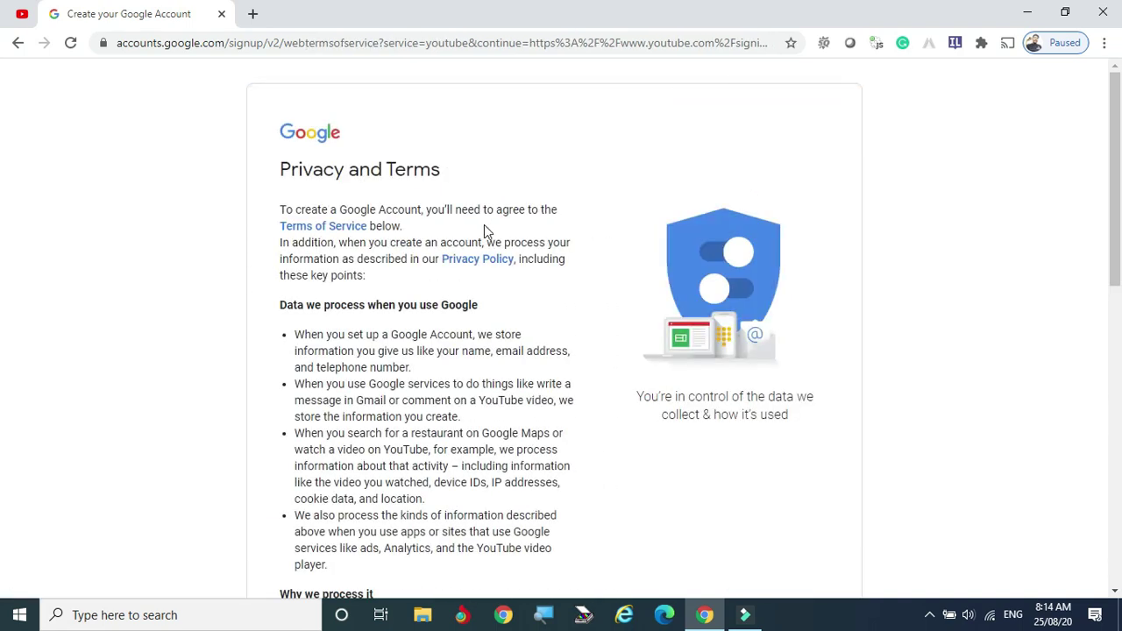
{"action": "scroll", "coordinate": [468, 213], "scroll_direction": "down", "scroll_amount": 8}
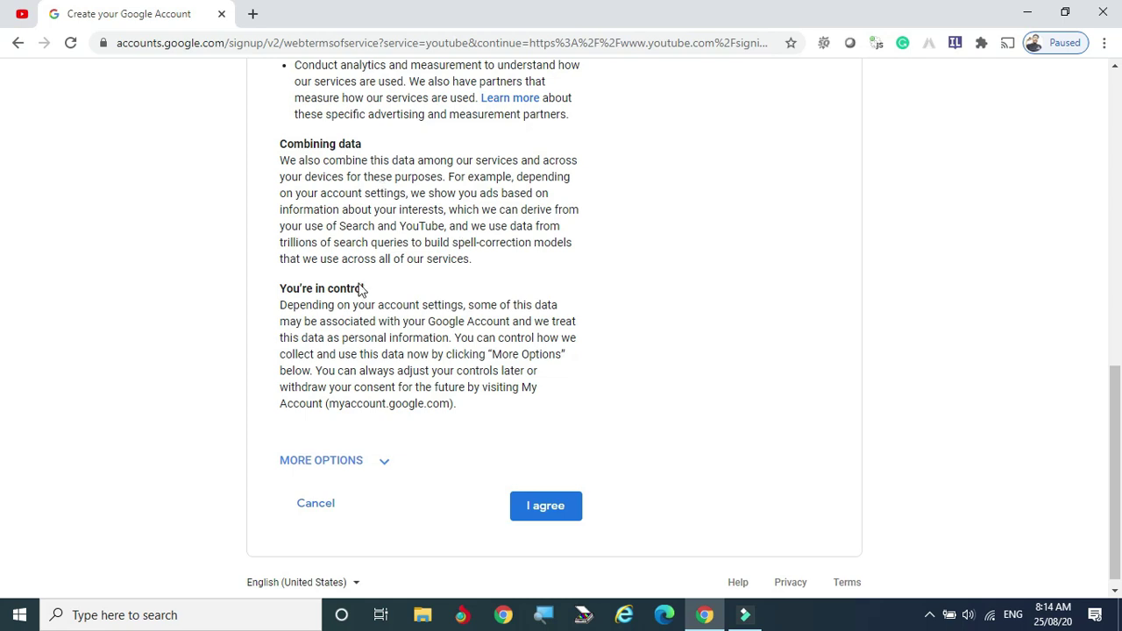
{"action": "left_click", "coordinate": [545, 505]}
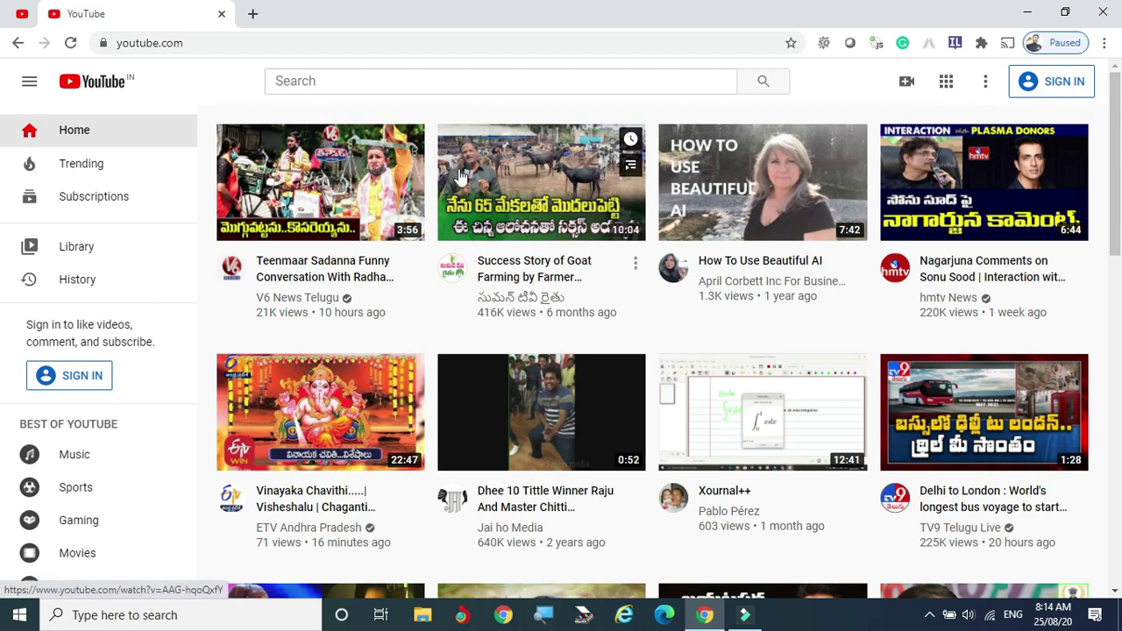
Sign in to YouTube with the new account and choose Create a channel from the avatar menu.
{"action": "left_click", "coordinate": [1063, 87]}
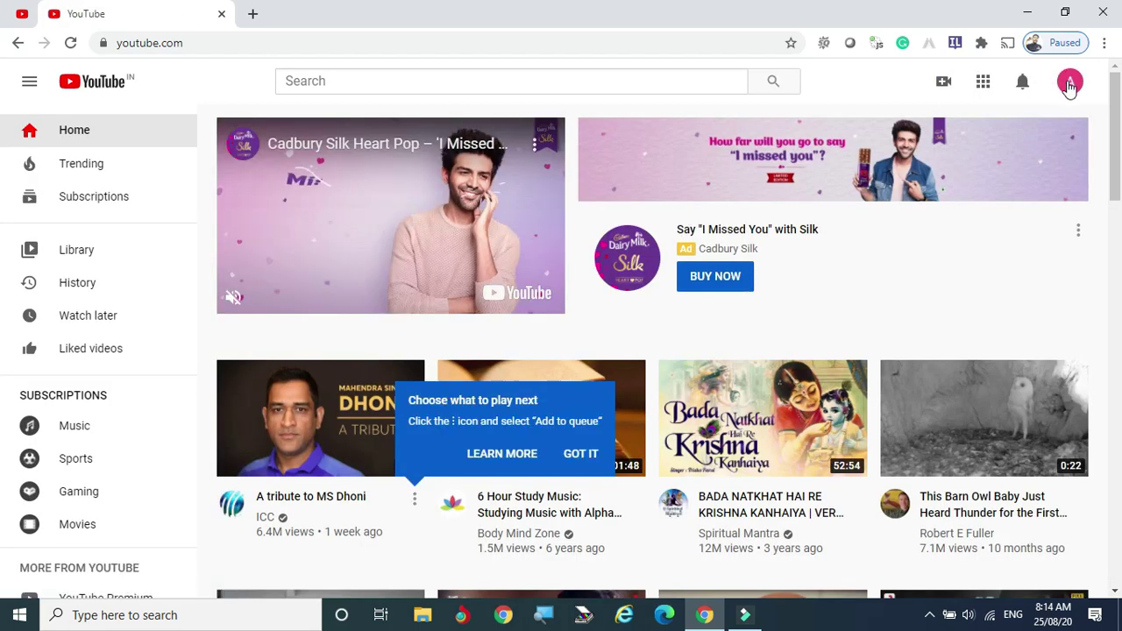
{"action": "left_click", "coordinate": [1073, 83]}
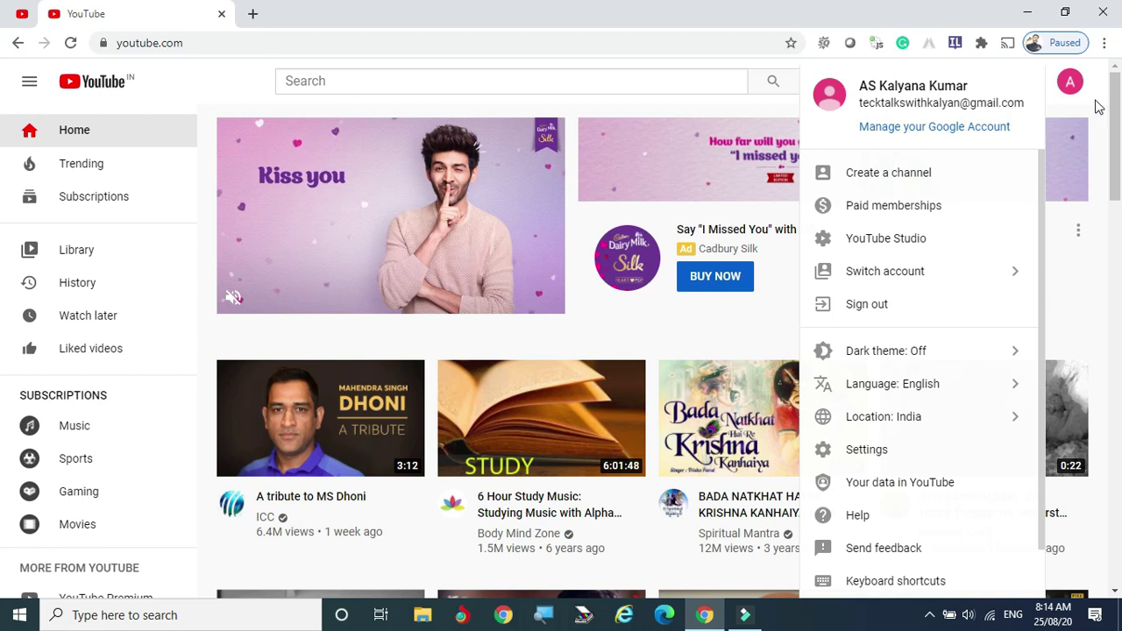
{"action": "left_click", "coordinate": [650, 106]}
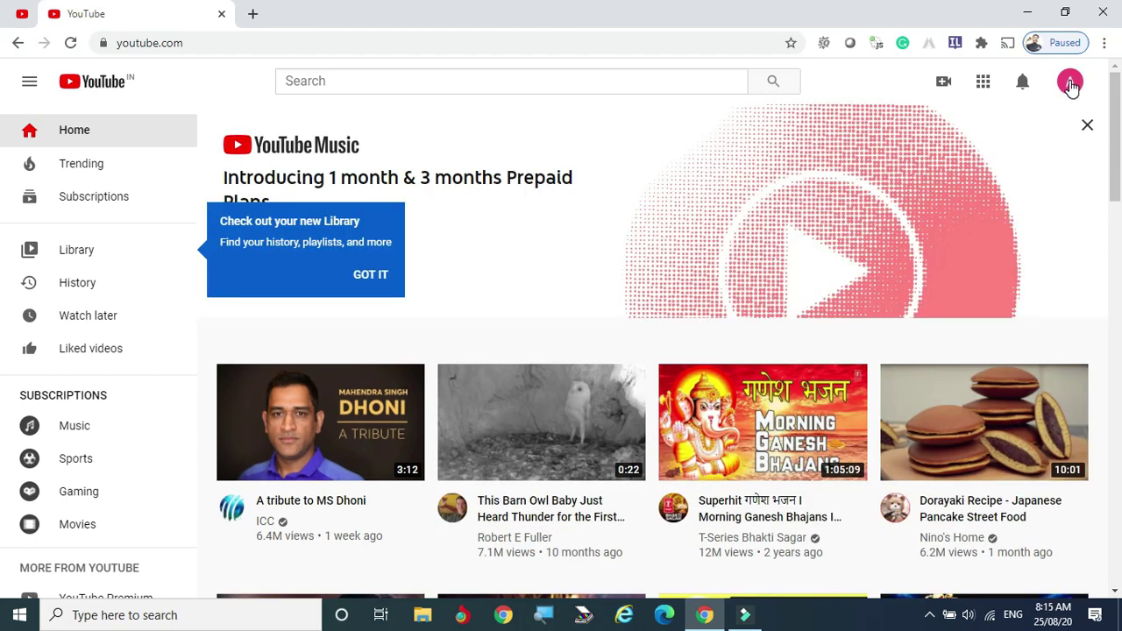
{"action": "left_click", "coordinate": [1070, 83]}
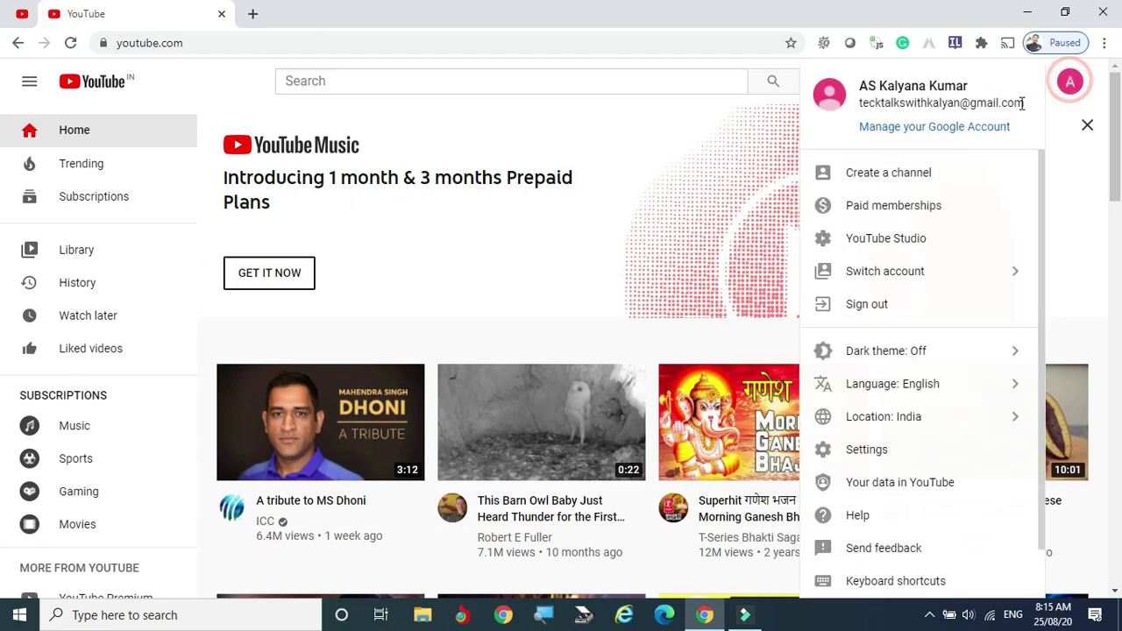
{"action": "left_click", "coordinate": [891, 178]}
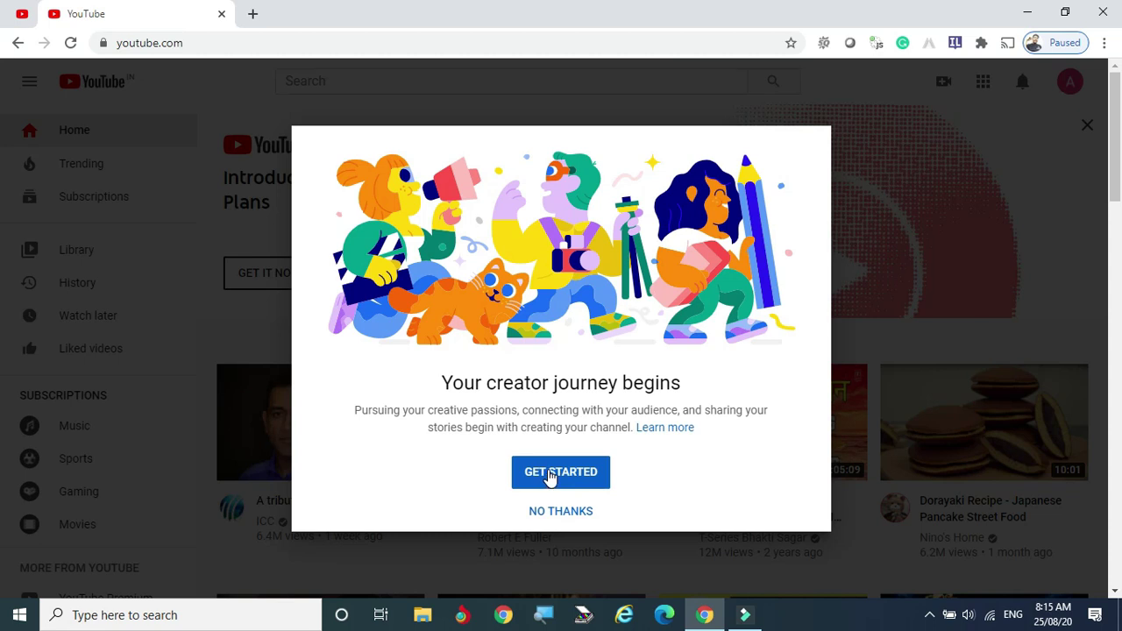
Start channel setup and select the Use a custom name option.
{"action": "left_click", "coordinate": [550, 476]}
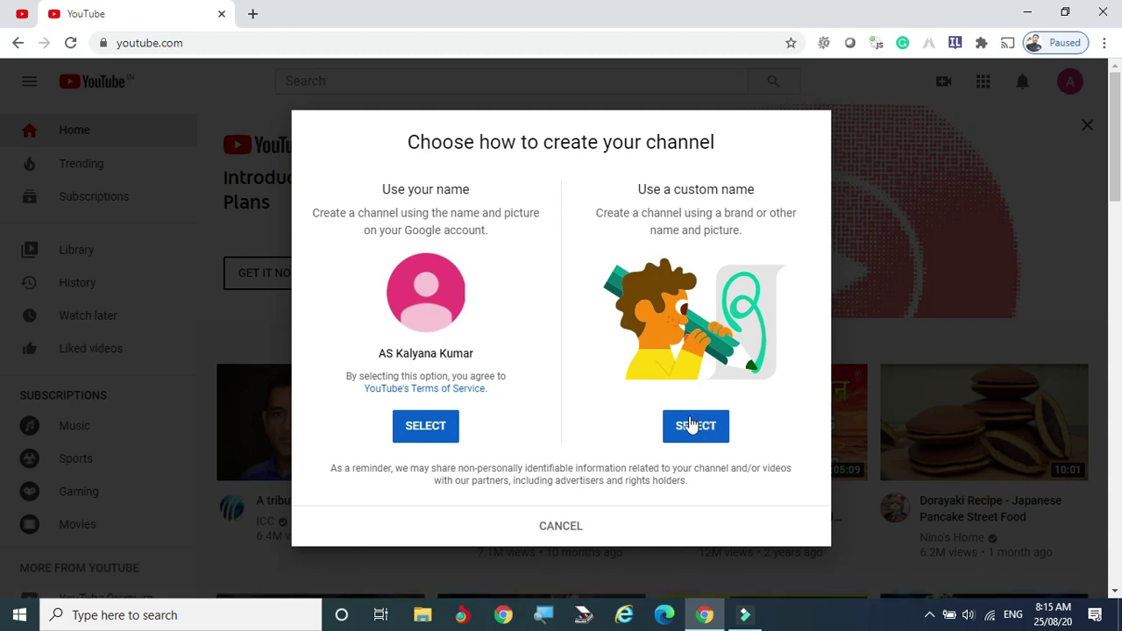
{"action": "left_click", "coordinate": [692, 426]}
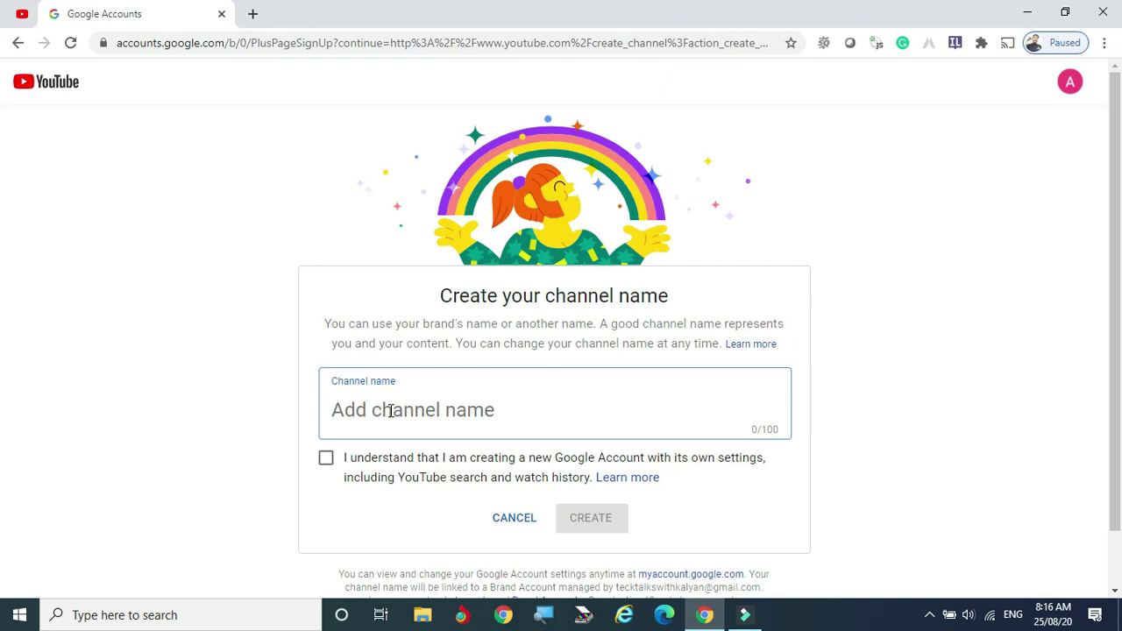
Name the channel 'techtalkswithkalyan', acknowledge the brand account and create it.
{"action": "type", "text": "tec"}
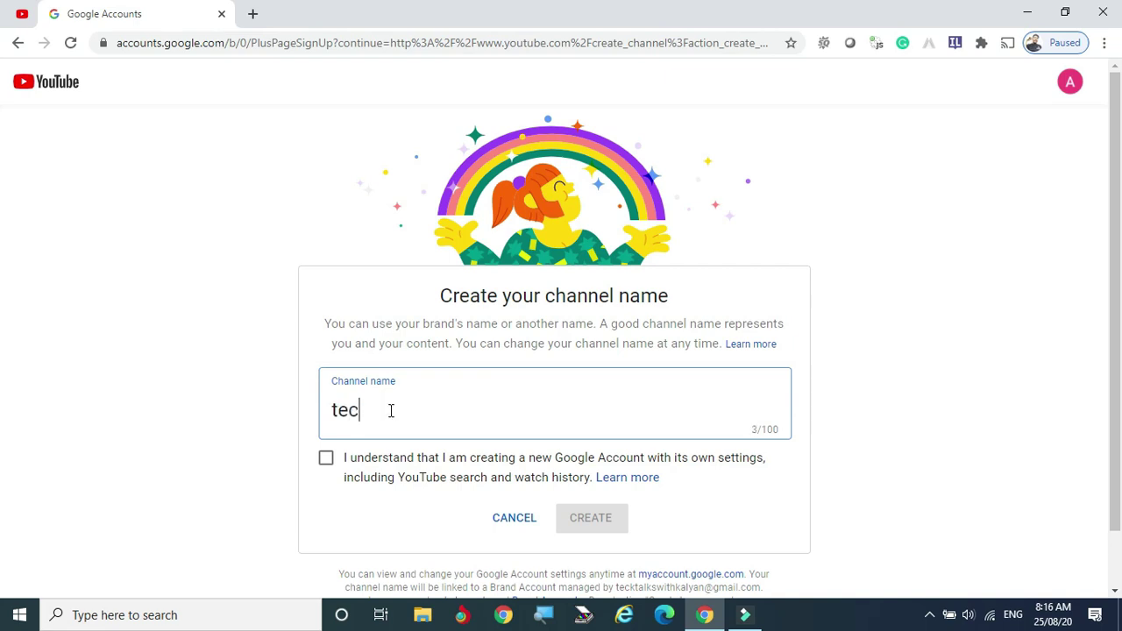
{"action": "type", "text": "htalkswithkalyan"}
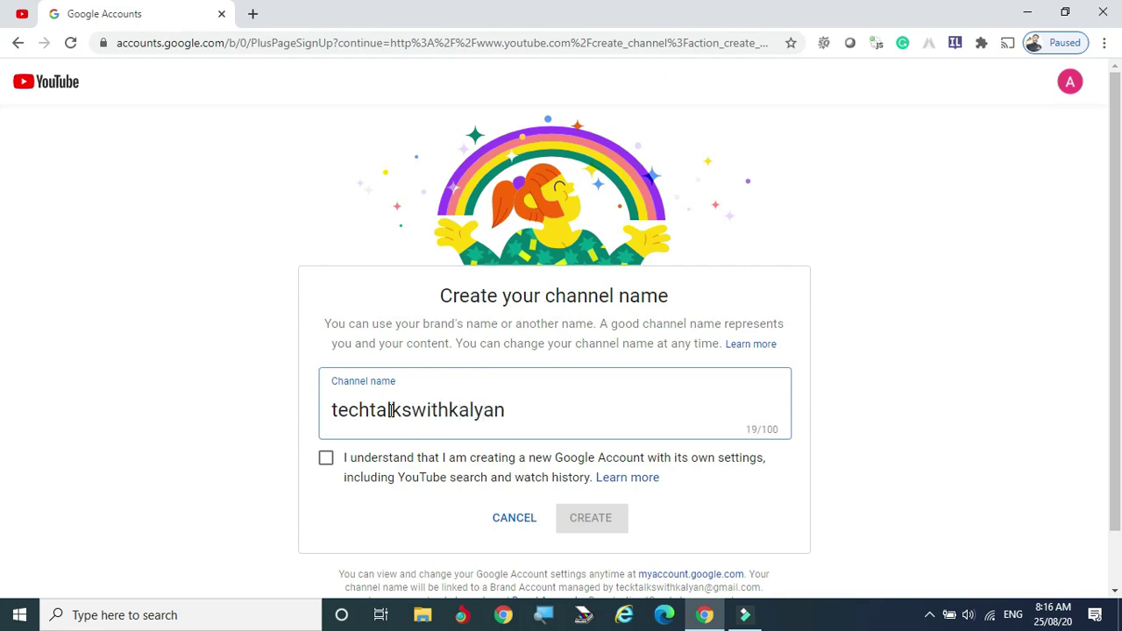
{"action": "left_click", "coordinate": [328, 459]}
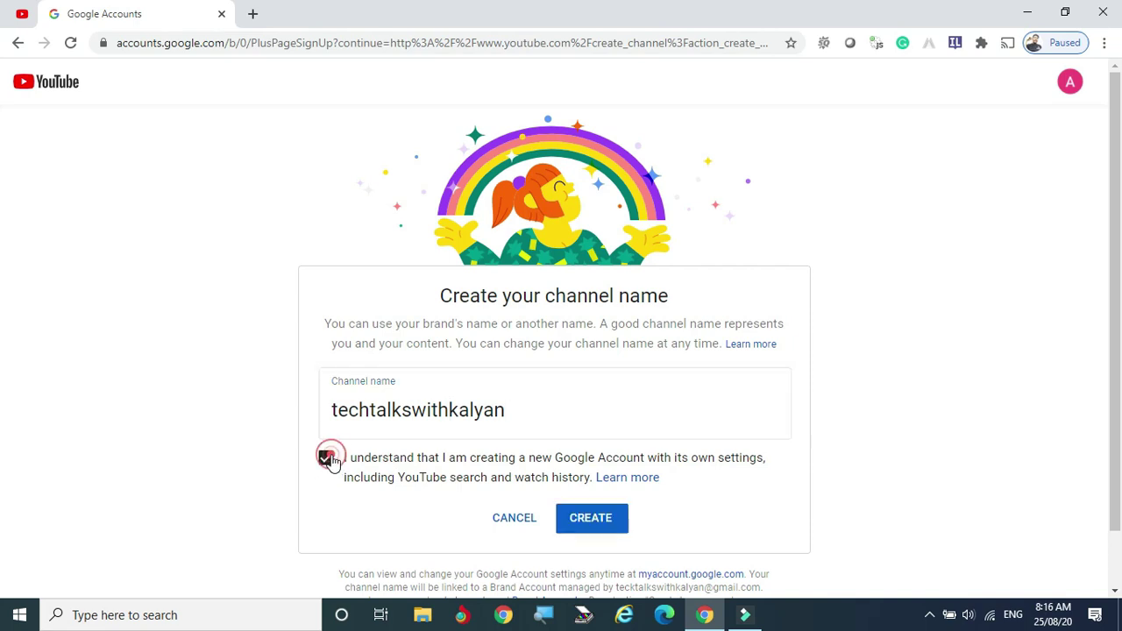
{"action": "left_click", "coordinate": [601, 522]}
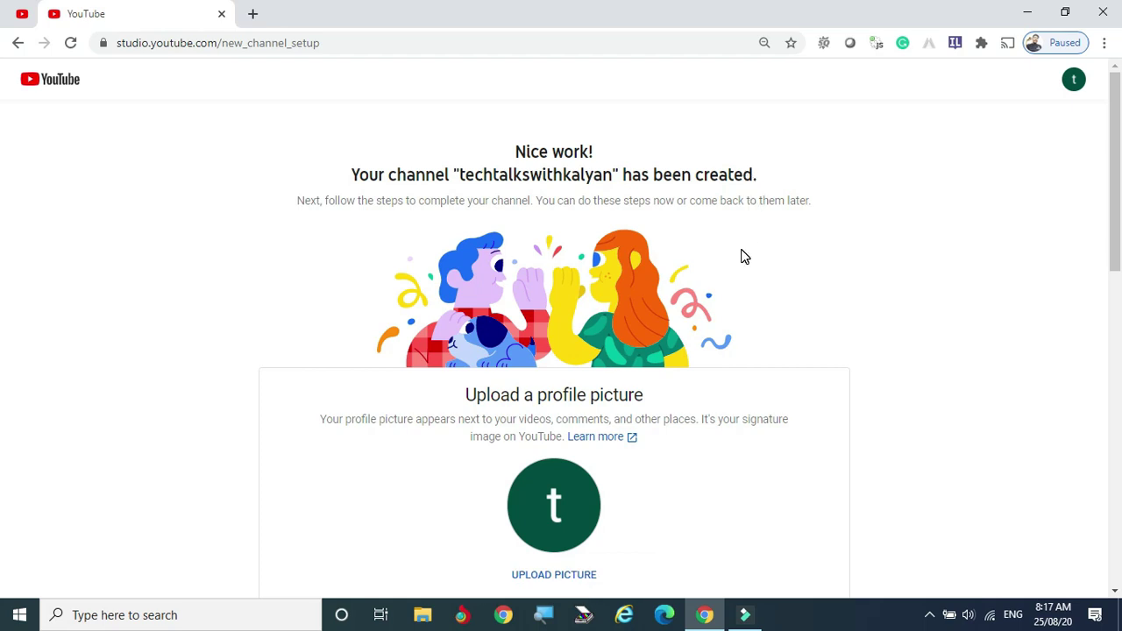
Upload a profile picture for the new channel.
{"action": "scroll", "coordinate": [742, 255], "scroll_direction": "down", "scroll_amount": 1}
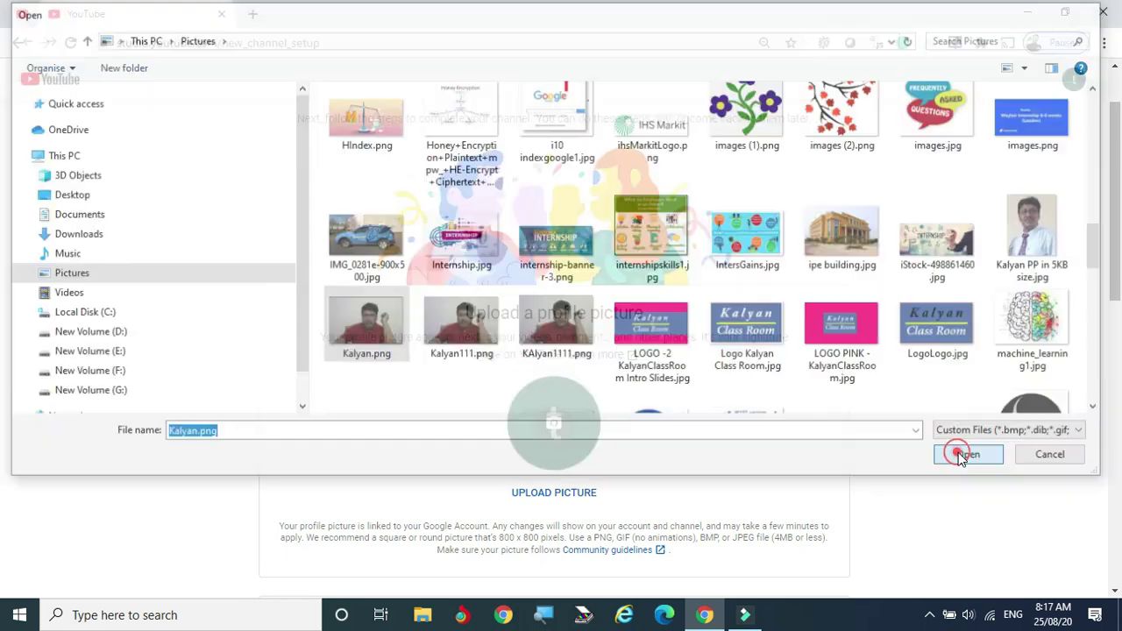
{"action": "left_click", "coordinate": [959, 453]}
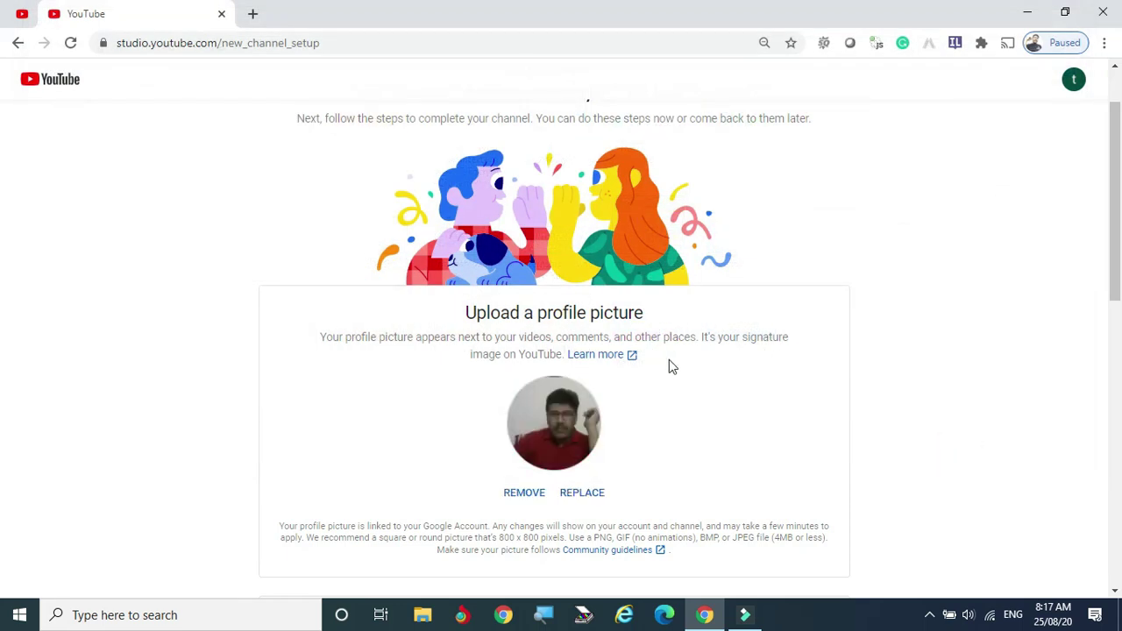
{"action": "scroll", "coordinate": [668, 359], "scroll_direction": "down", "scroll_amount": 3}
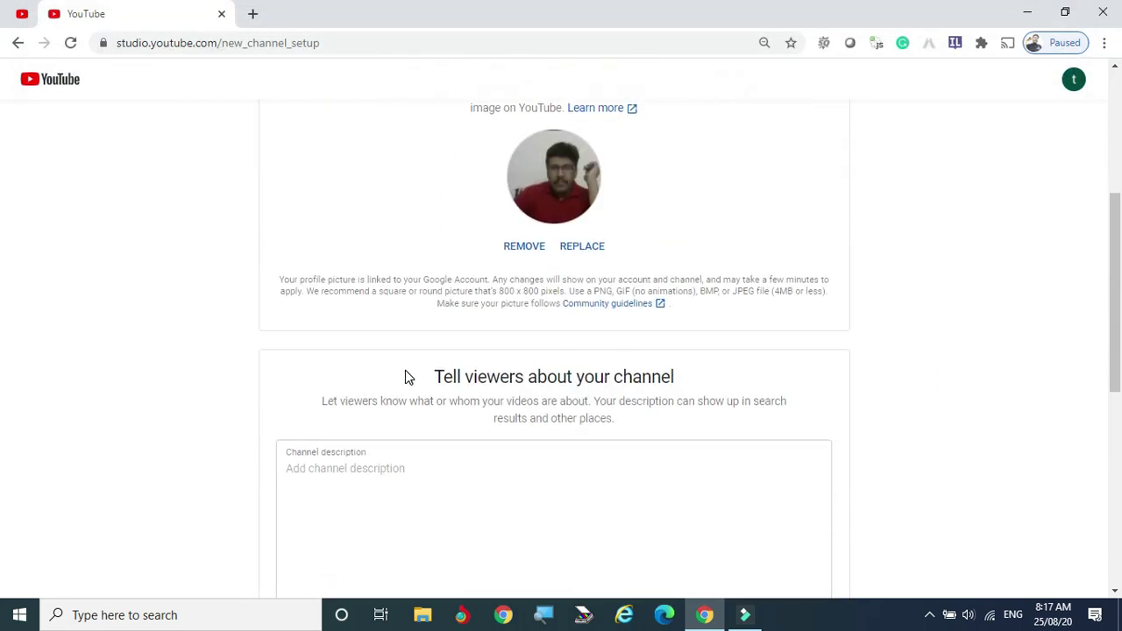
{"action": "scroll", "coordinate": [405, 377], "scroll_direction": "down", "scroll_amount": 1}
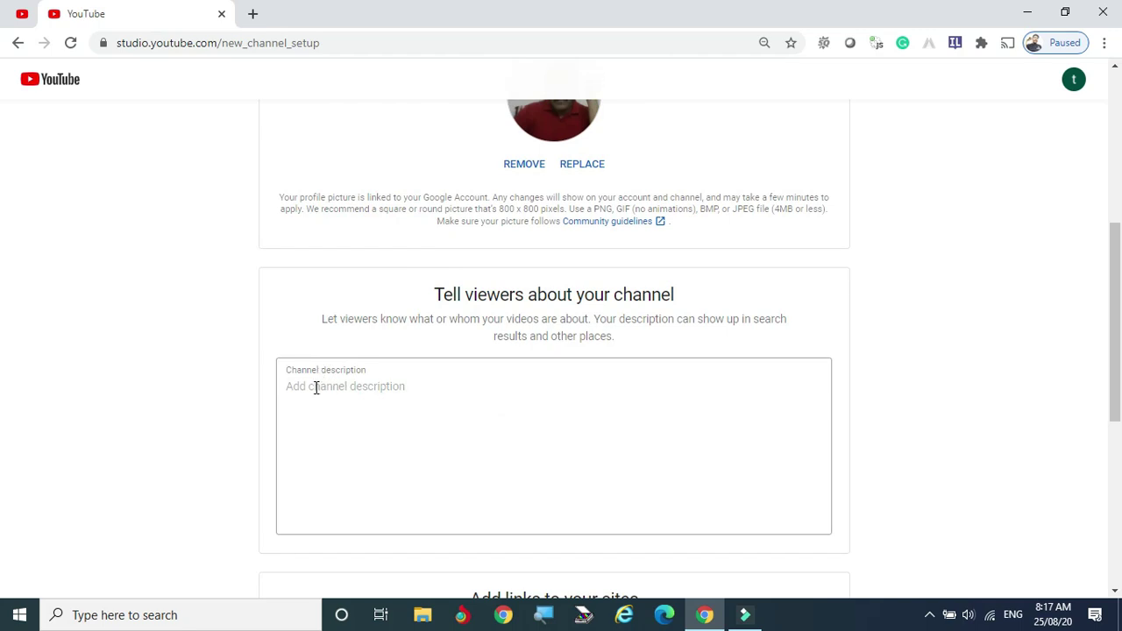
{"action": "scroll", "coordinate": [596, 224], "scroll_direction": "up", "scroll_amount": 1}
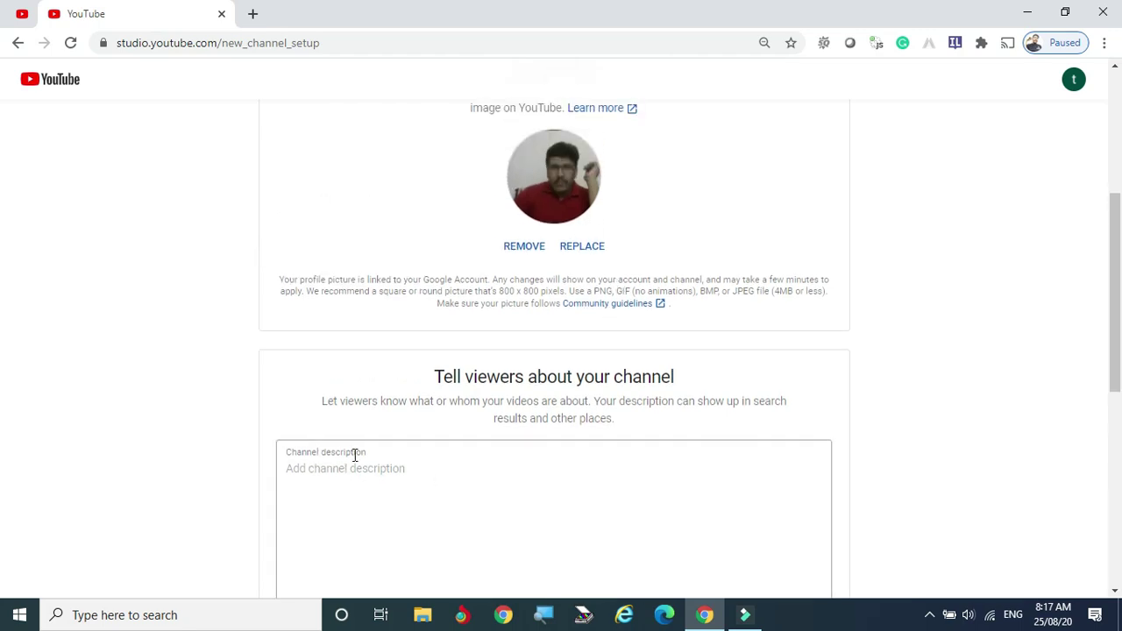
Paste the channel description 'This channel is to discuss the current technology in education'.
{"action": "left_click", "coordinate": [322, 468]}
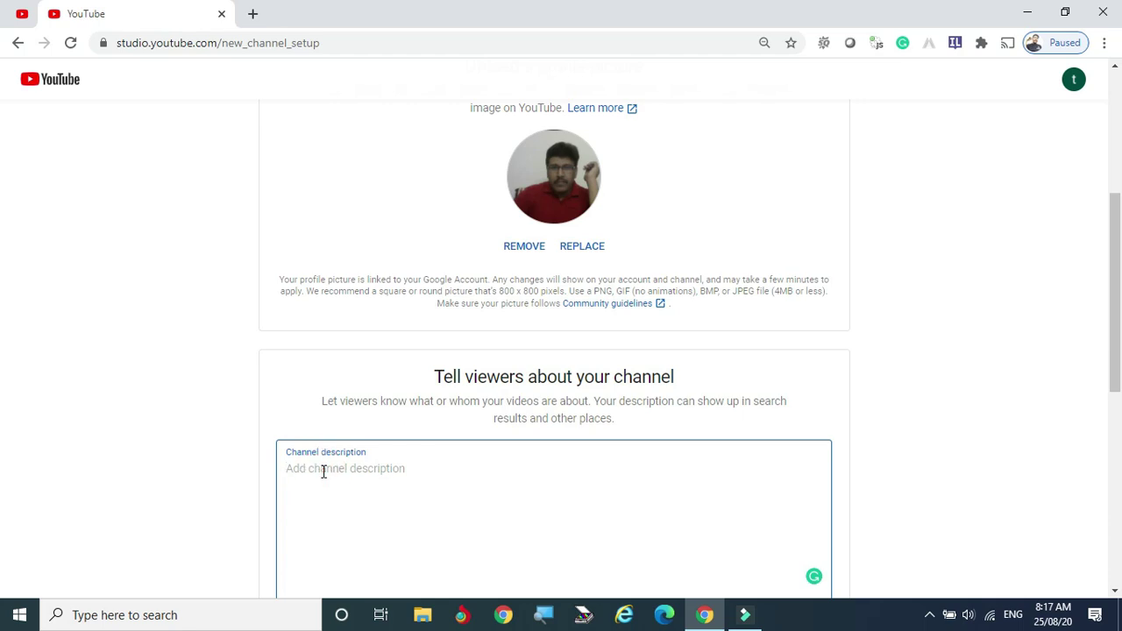
{"action": "scroll", "coordinate": [322, 470], "scroll_direction": "down", "scroll_amount": 1}
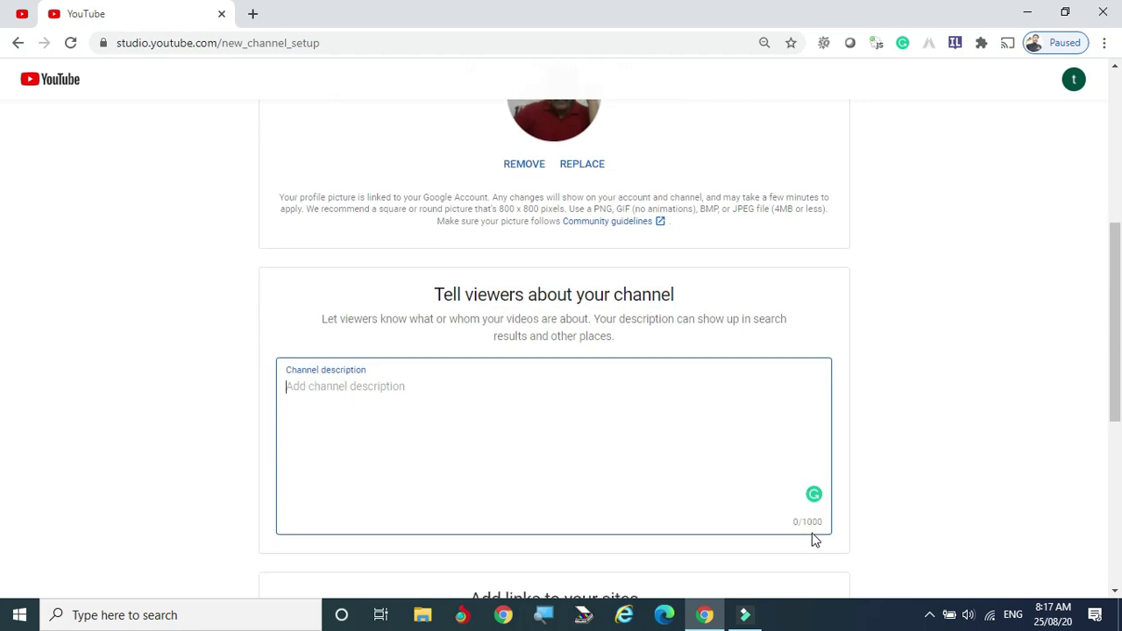
{"action": "type", "text": "This channel is to discuss the current technology in education"}
{"action": "key", "text": "ctrl+a"}
{"action": "scroll", "coordinate": [623, 393], "scroll_direction": "down", "scroll_amount": 3}
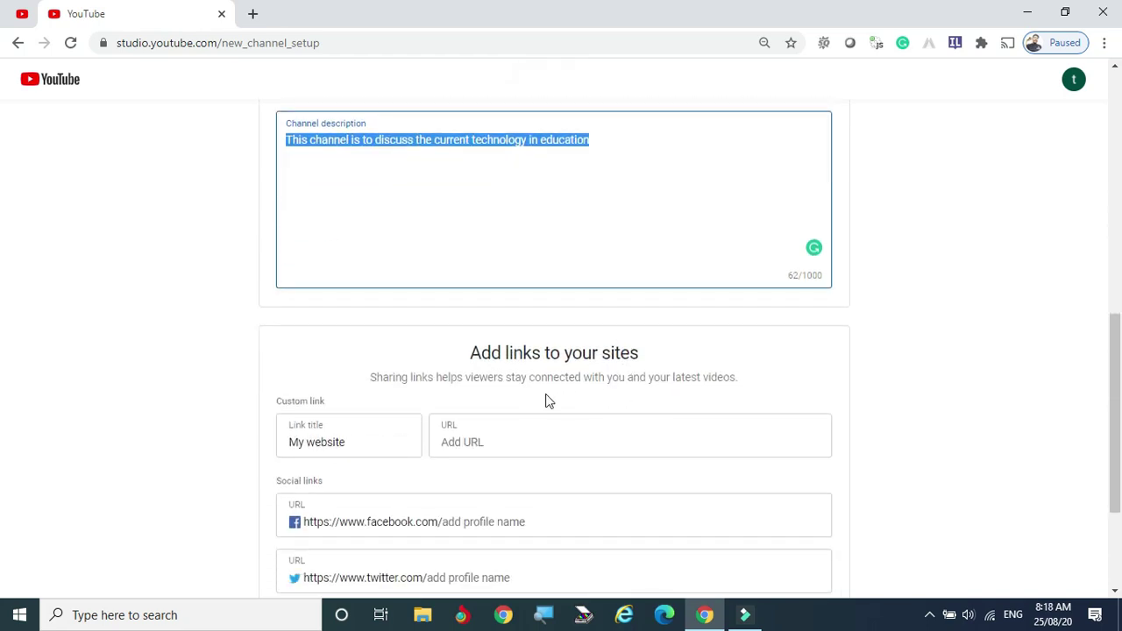
{"action": "left_click", "coordinate": [462, 440]}
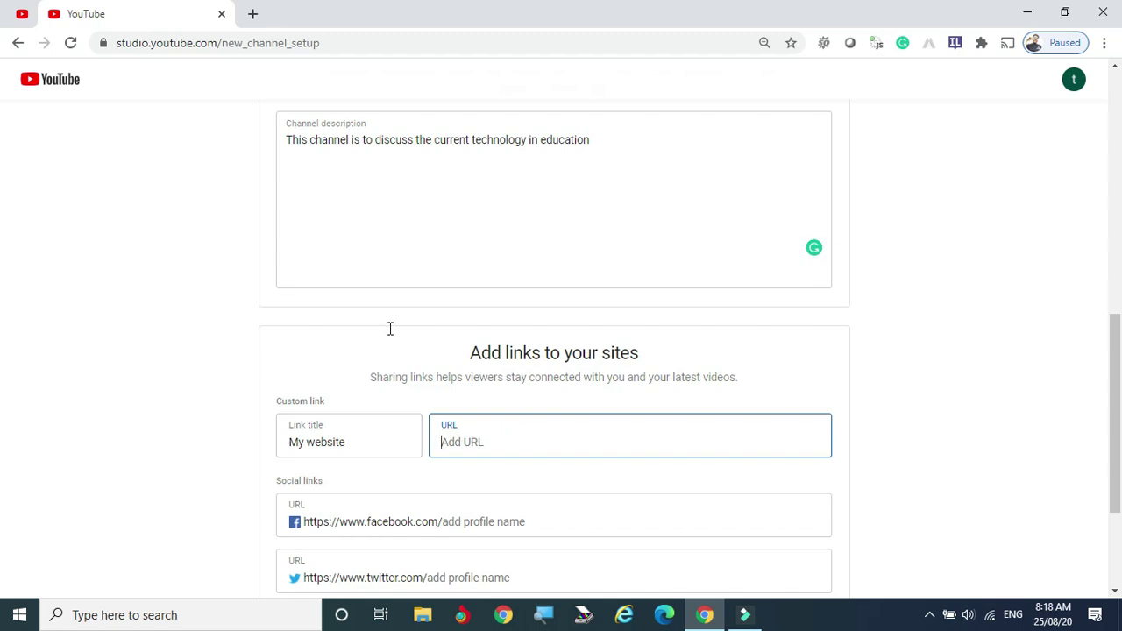
Search 'kalyanclassroom' in a new tab and open the KalyanClassRoom channel page.
{"action": "left_click", "coordinate": [253, 15]}
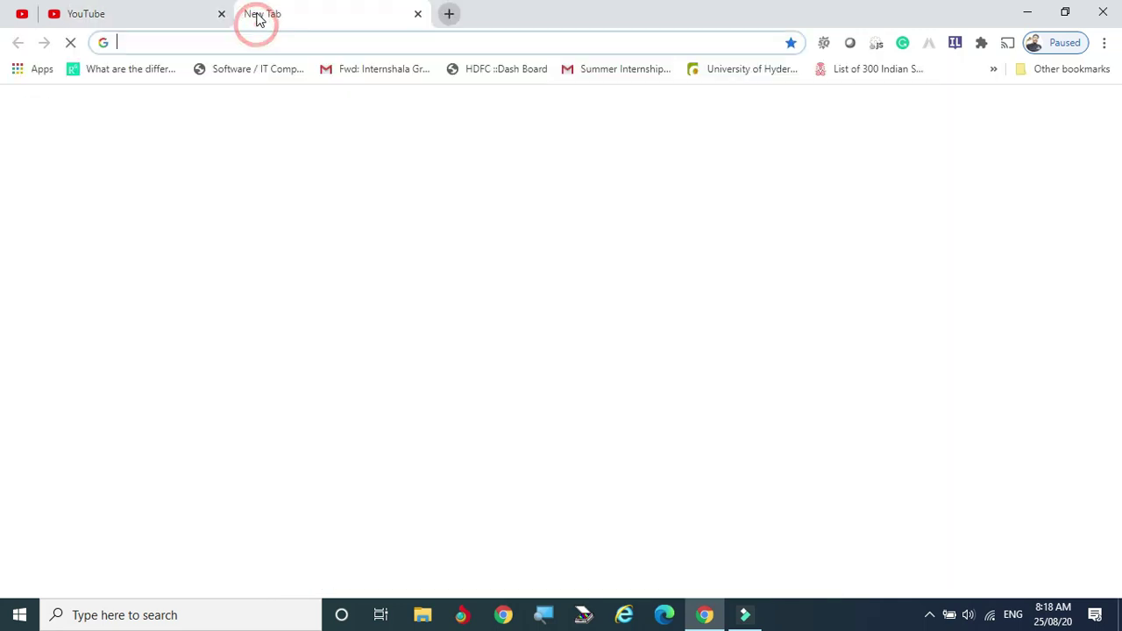
{"action": "type", "text": "y"}
{"action": "key", "text": "BackSpace"}
{"action": "type", "text": "kalyan"}
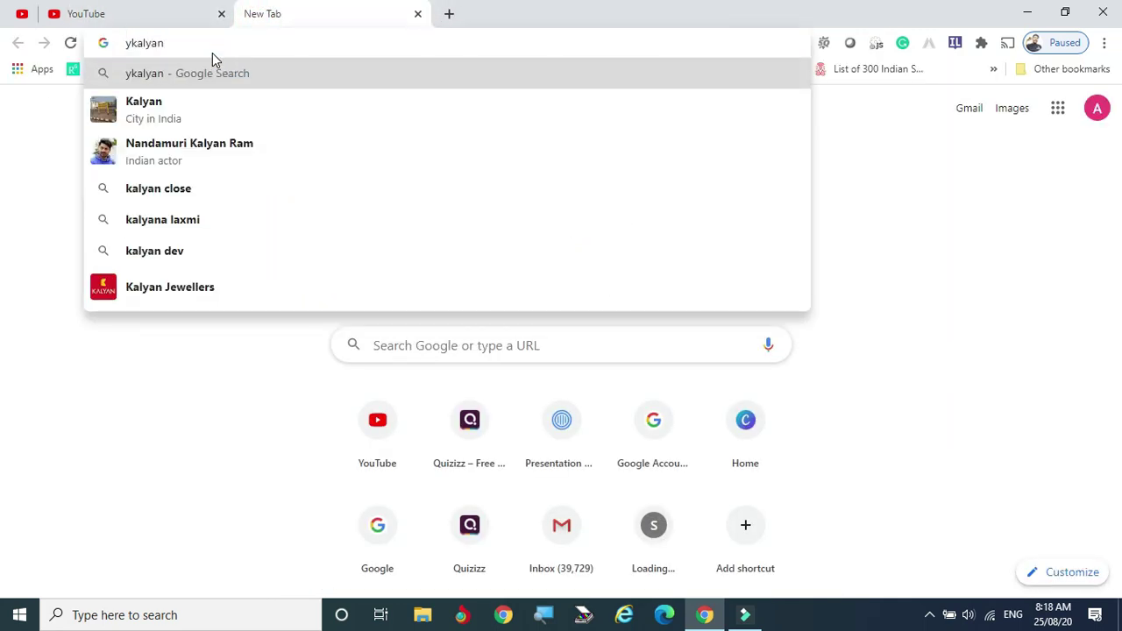
{"action": "type", "text": "classroom"}
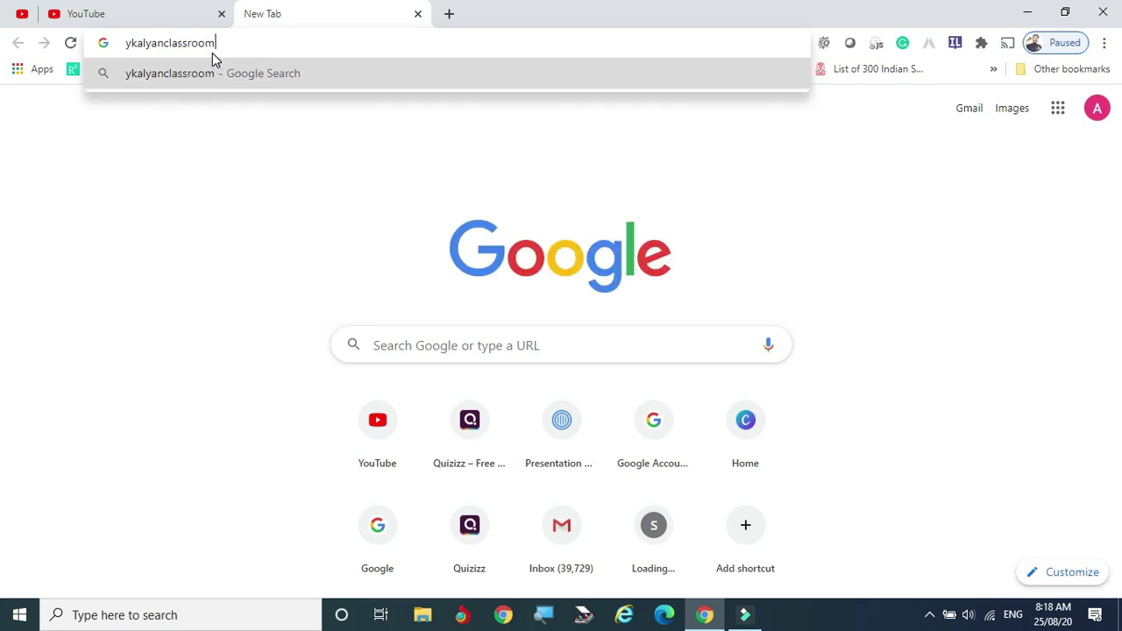
{"action": "left_click", "coordinate": [128, 44]}
{"action": "key", "text": "BackSpace"}
{"action": "key", "text": "Return"}
{"action": "left_click", "coordinate": [251, 228]}
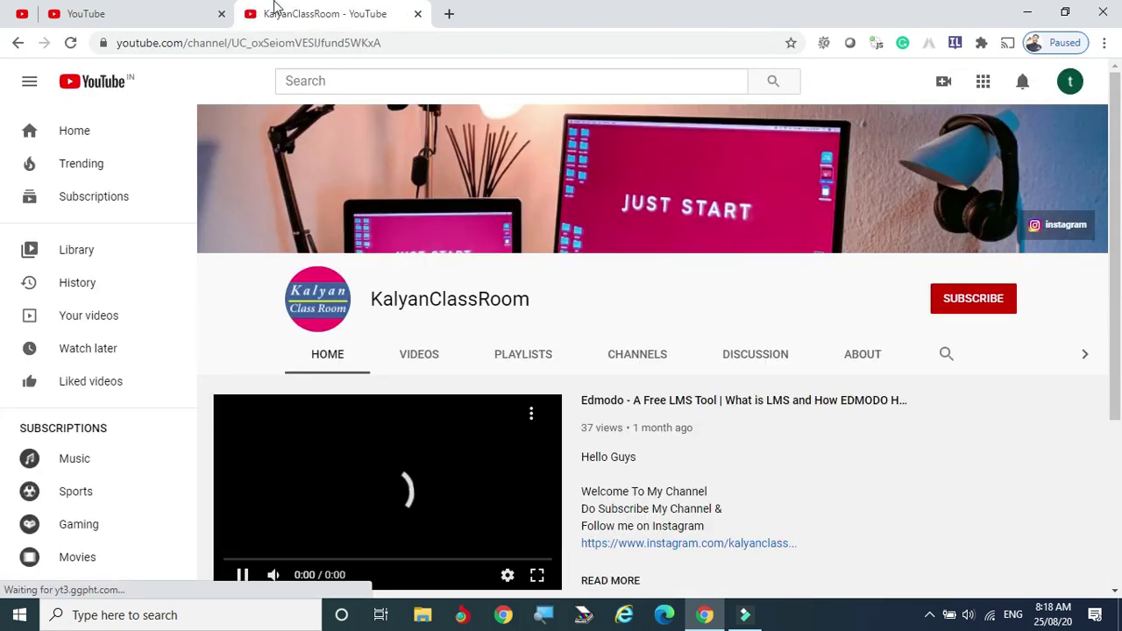
Pause the featured video and copy the channel's URL from the address bar.
{"action": "left_click", "coordinate": [242, 574]}
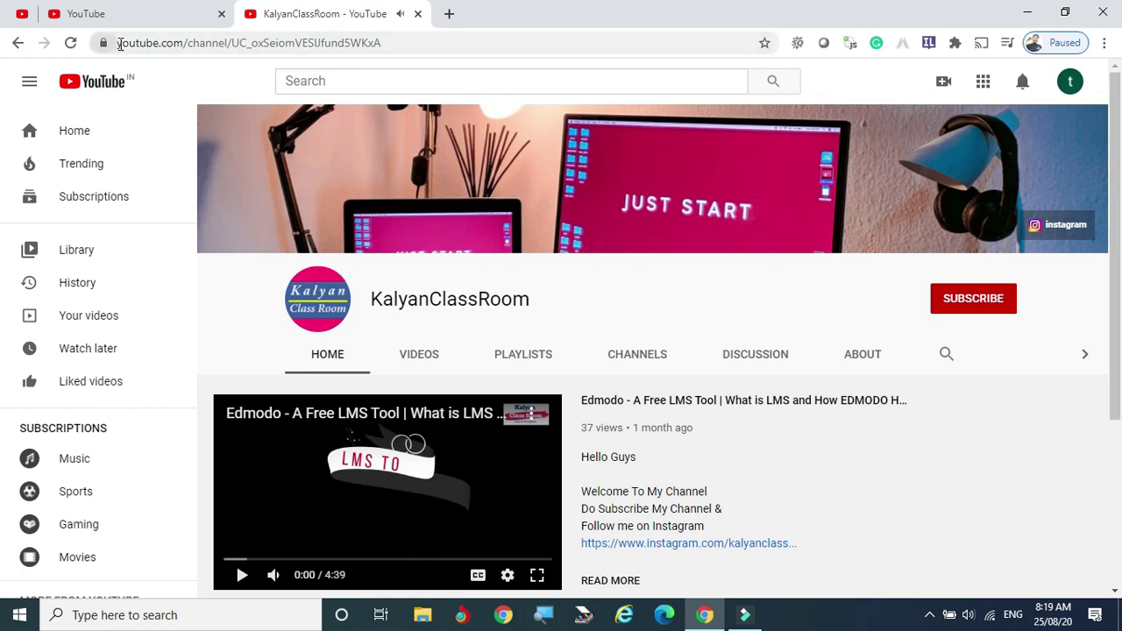
{"action": "left_click", "coordinate": [188, 44]}
{"action": "left_click", "coordinate": [188, 44]}
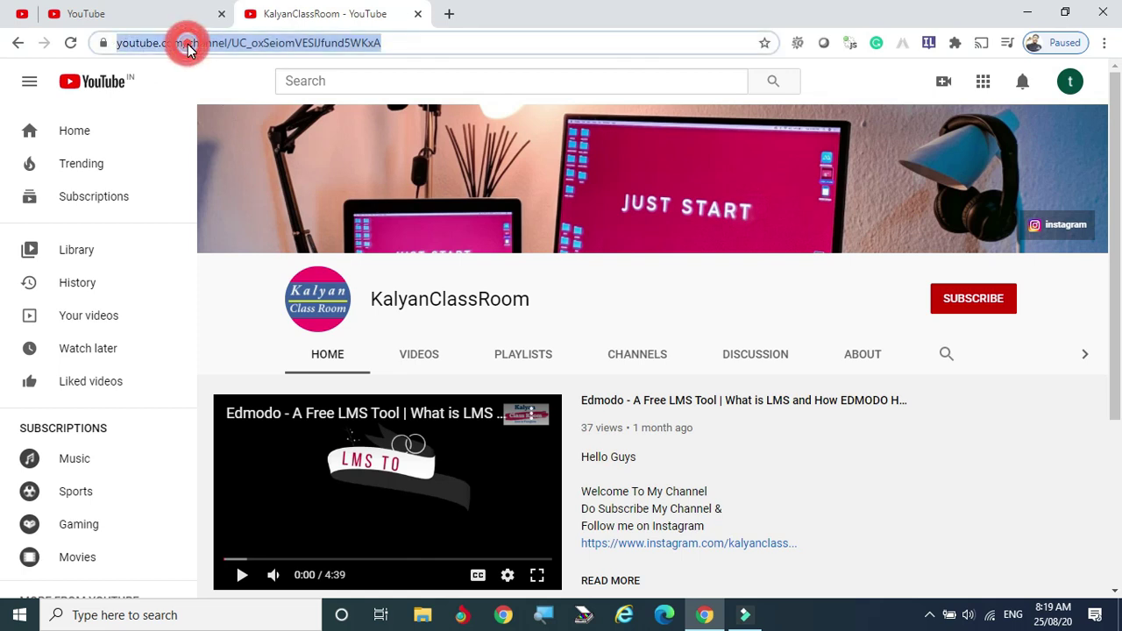
{"action": "right_click", "coordinate": [189, 48]}
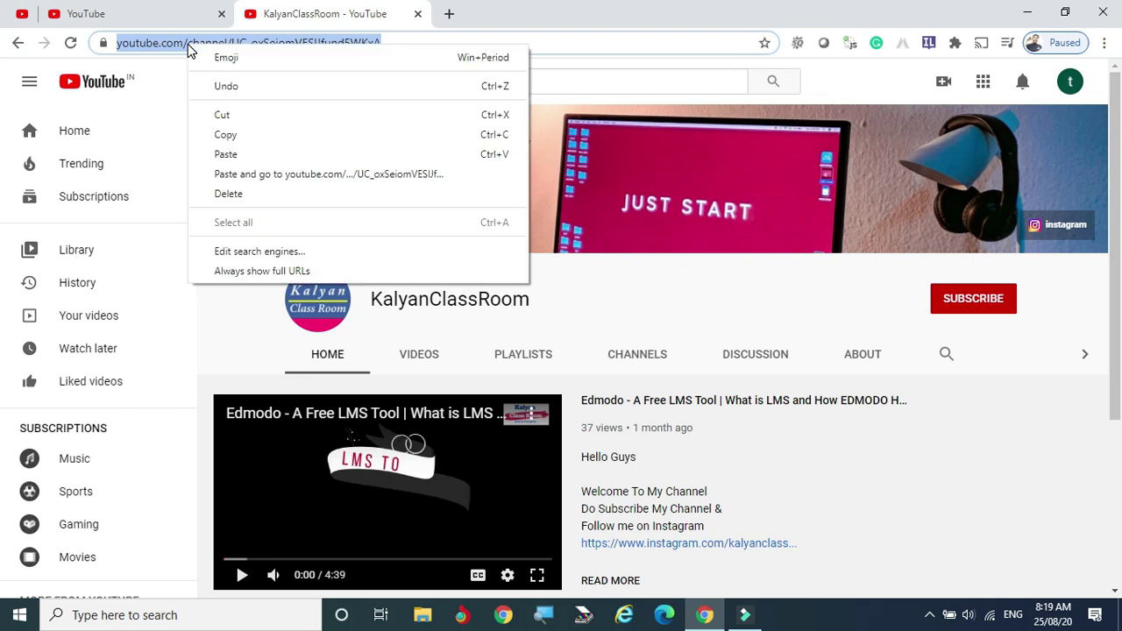
{"action": "left_click", "coordinate": [231, 137]}
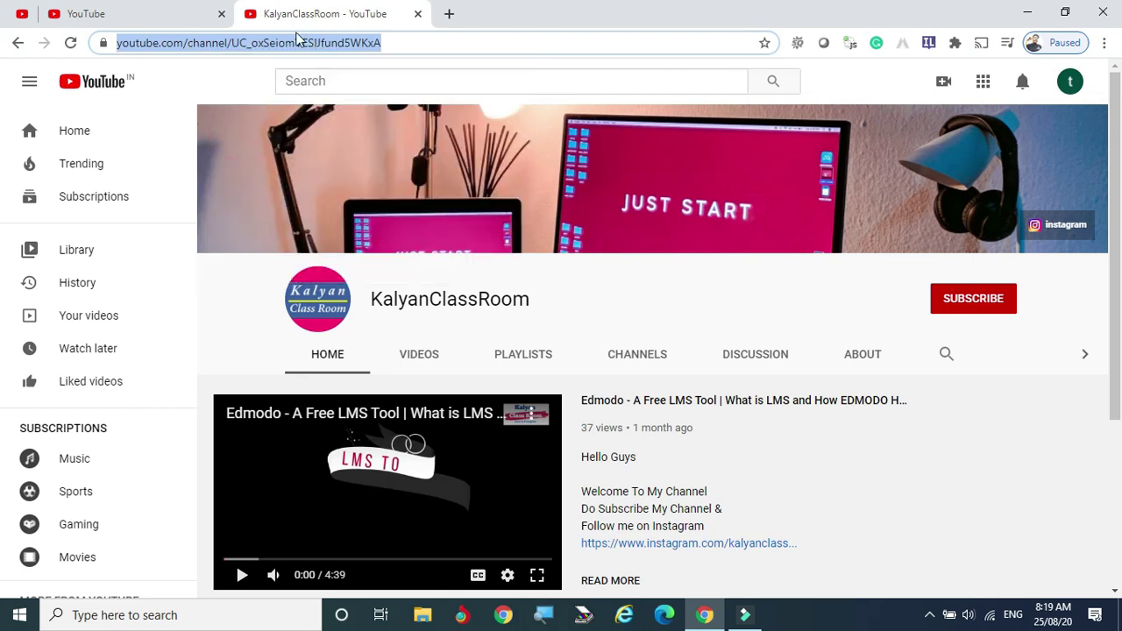
Paste the KalyanClassRoom channel URL into the 'My website' custom link.
{"action": "left_click", "coordinate": [141, 15]}
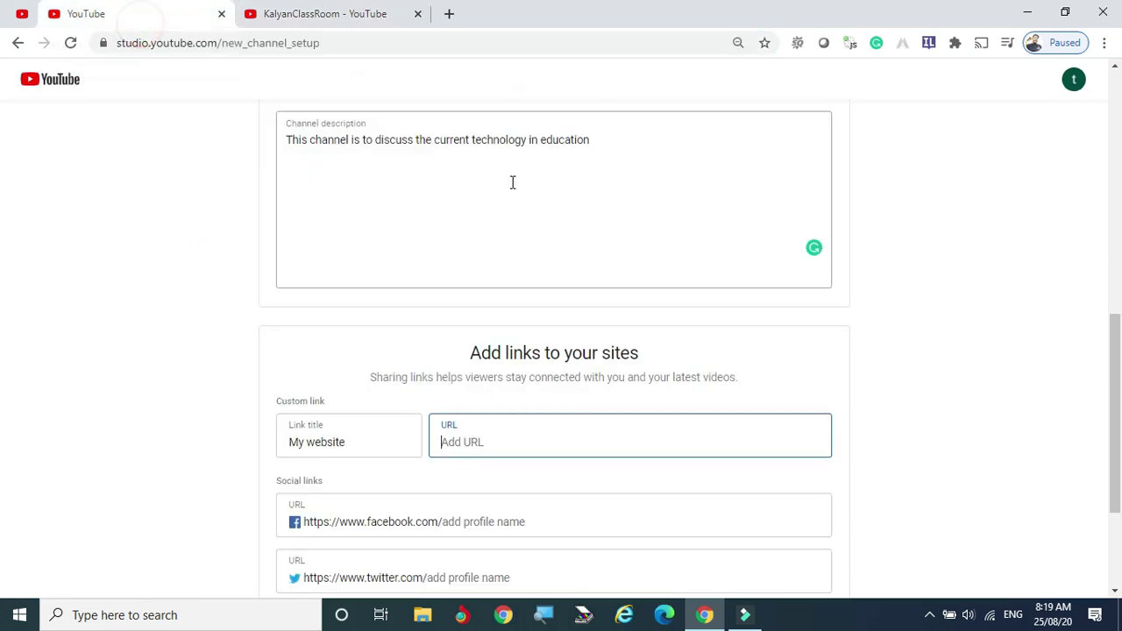
{"action": "right_click", "coordinate": [444, 442]}
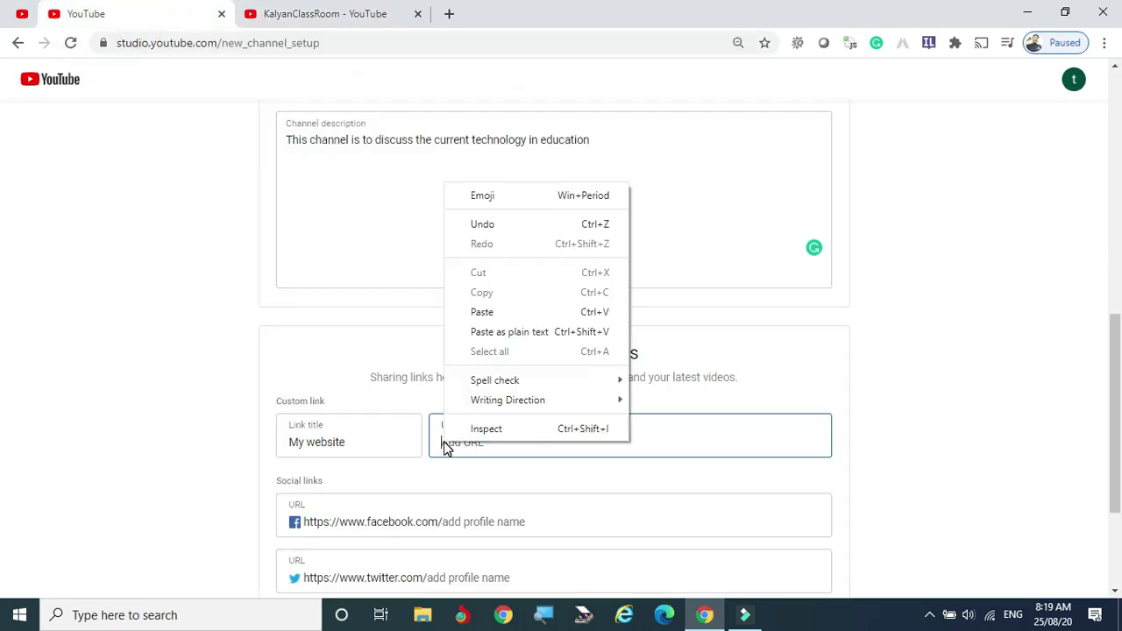
{"action": "left_click", "coordinate": [474, 309]}
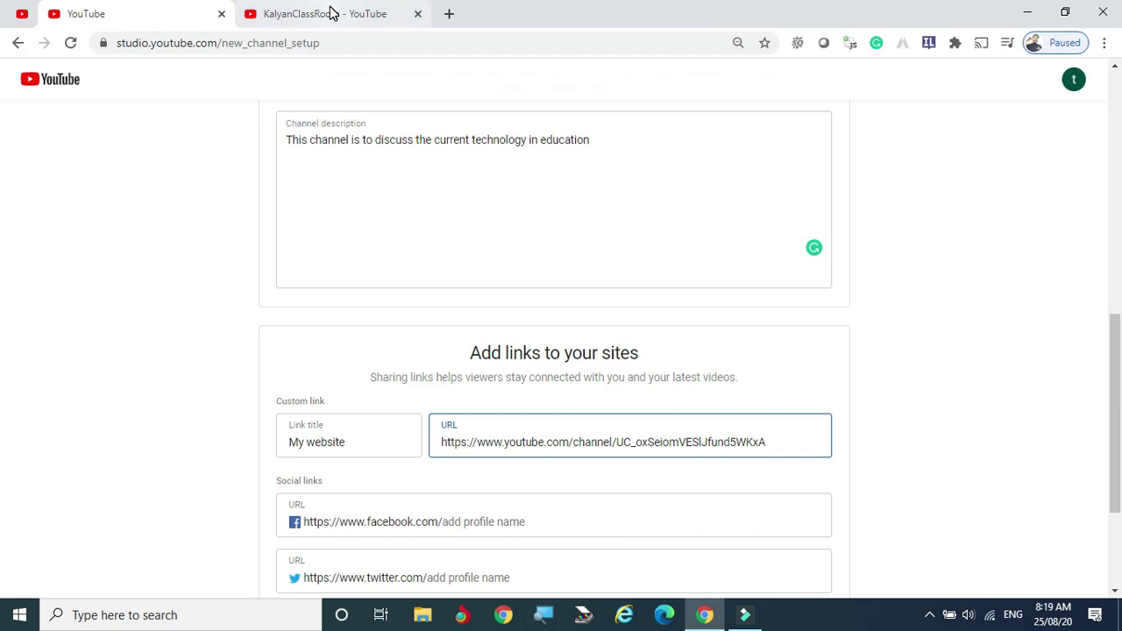
{"action": "scroll", "coordinate": [634, 423], "scroll_direction": "down", "scroll_amount": 2}
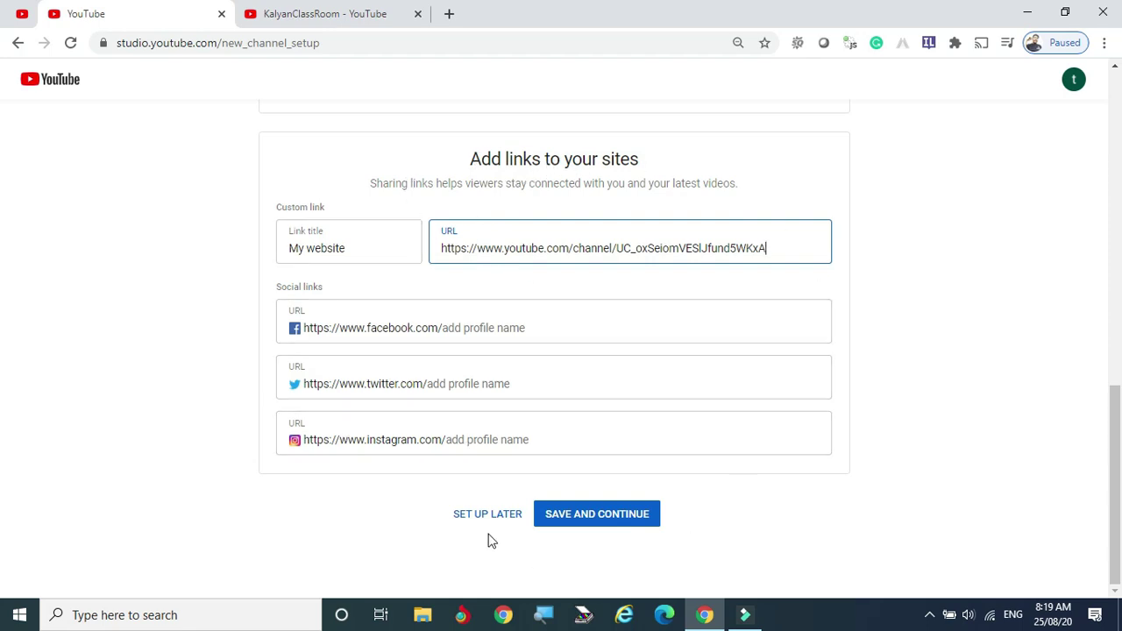
Save the channel setup and go to the channel's YouTube Studio dashboard.
{"action": "left_click", "coordinate": [605, 516]}
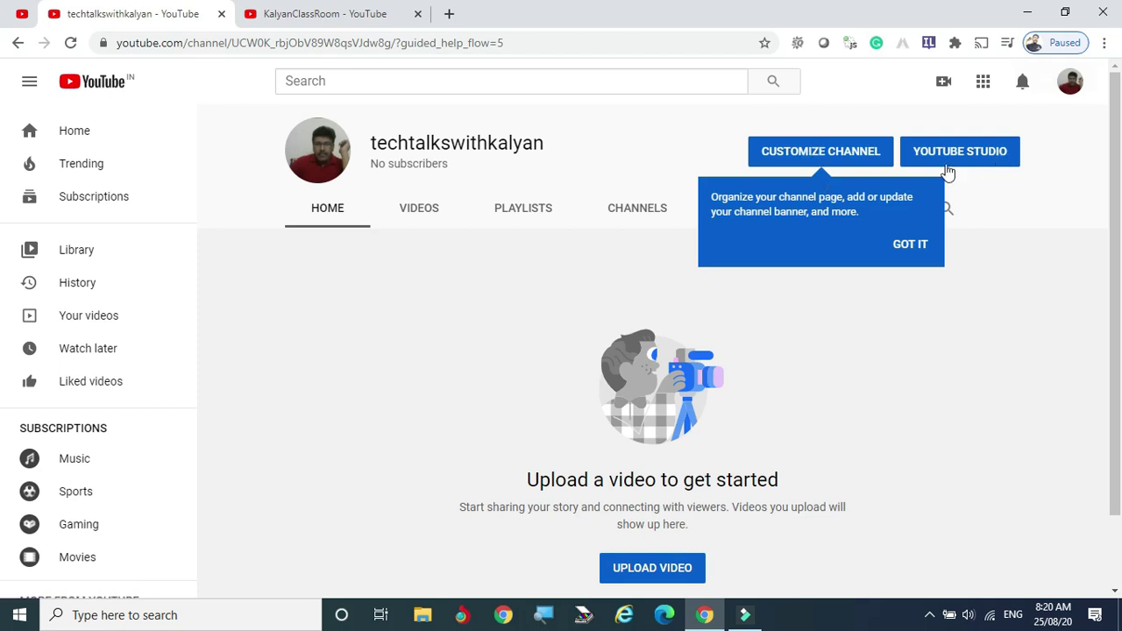
{"action": "left_click", "coordinate": [978, 158]}
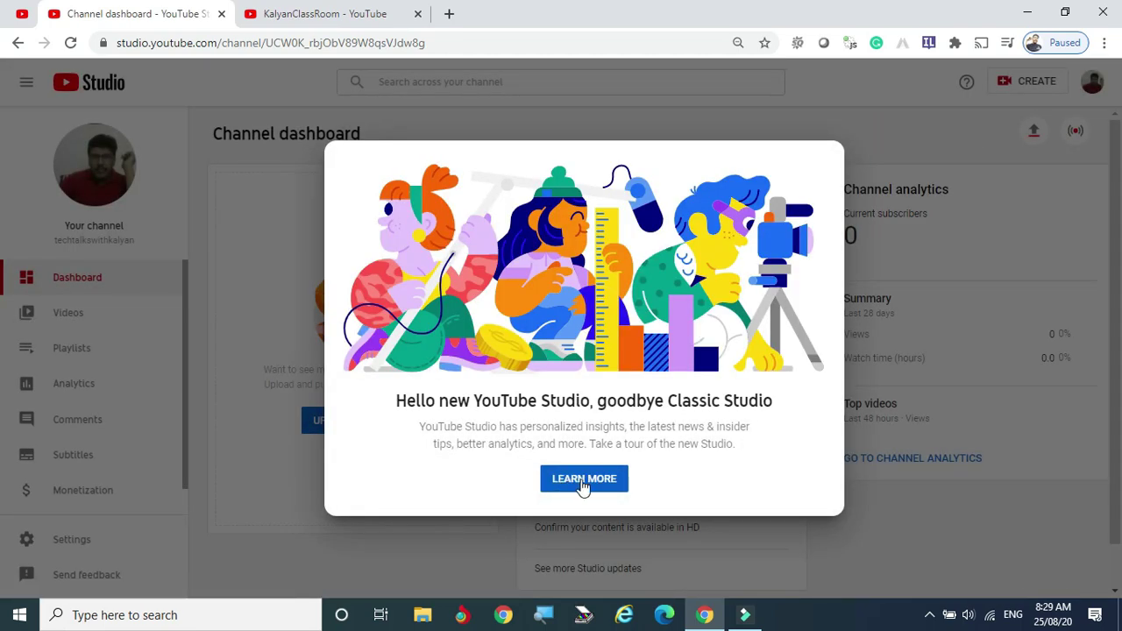
Dismiss the 'Hello new YouTube Studio' welcome by opening and closing its Learn more video.
{"action": "left_click", "coordinate": [583, 482]}
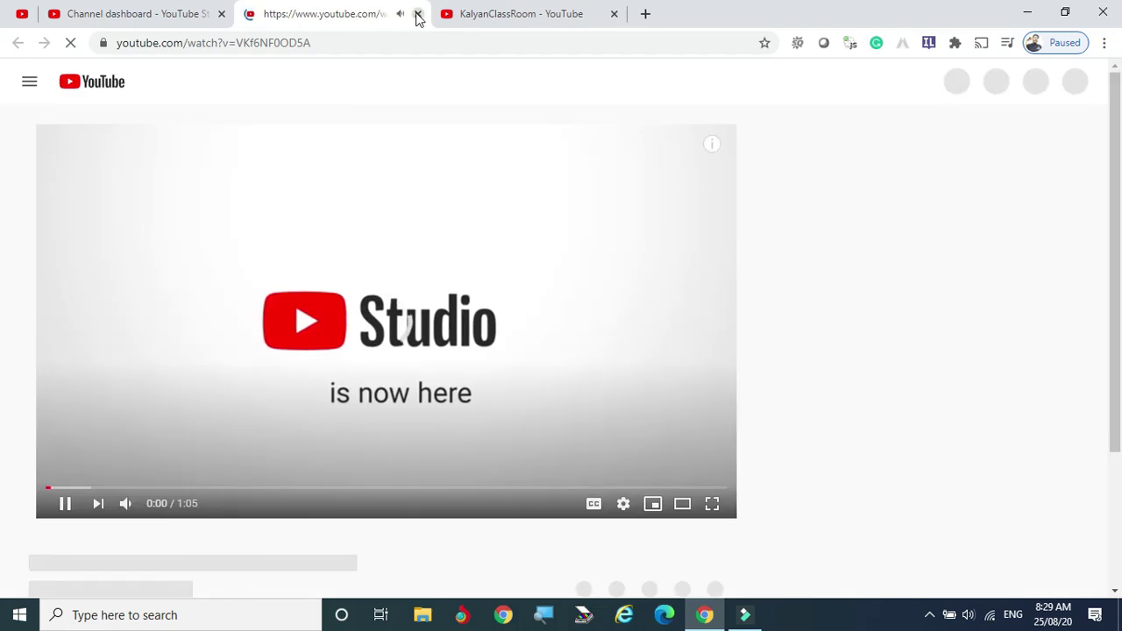
{"action": "left_click", "coordinate": [417, 14]}
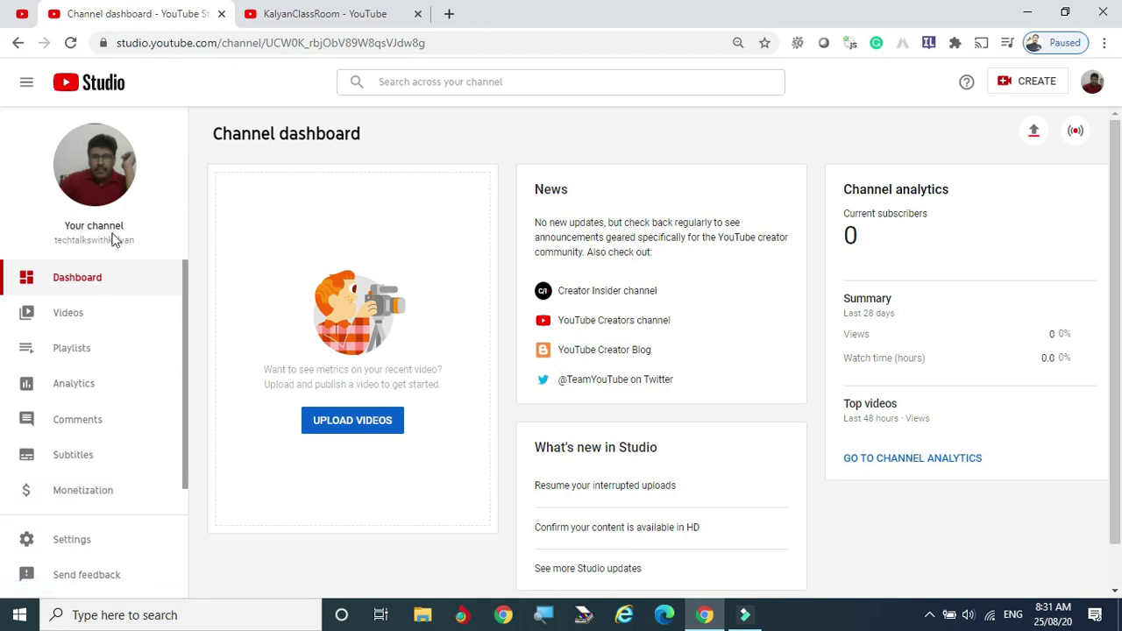
Start uploading ScrnCastCLS.mp4 via the CREATE menu's Upload videos option.
{"action": "left_click", "coordinate": [1040, 88]}
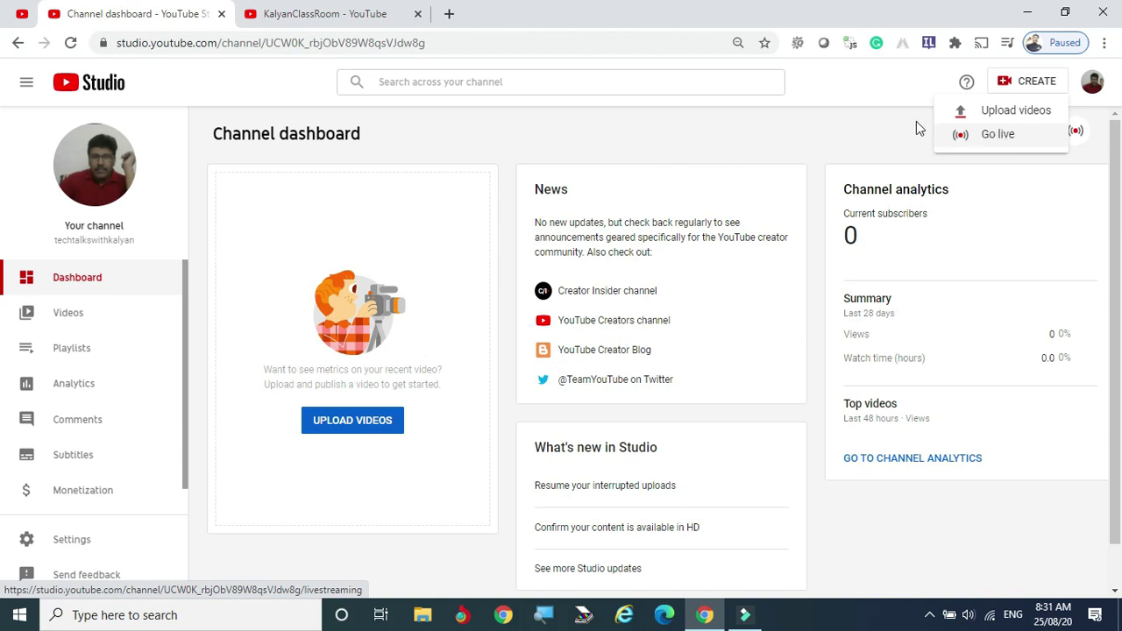
{"action": "left_click", "coordinate": [862, 93]}
{"action": "left_click", "coordinate": [1032, 82]}
{"action": "left_click", "coordinate": [999, 114]}
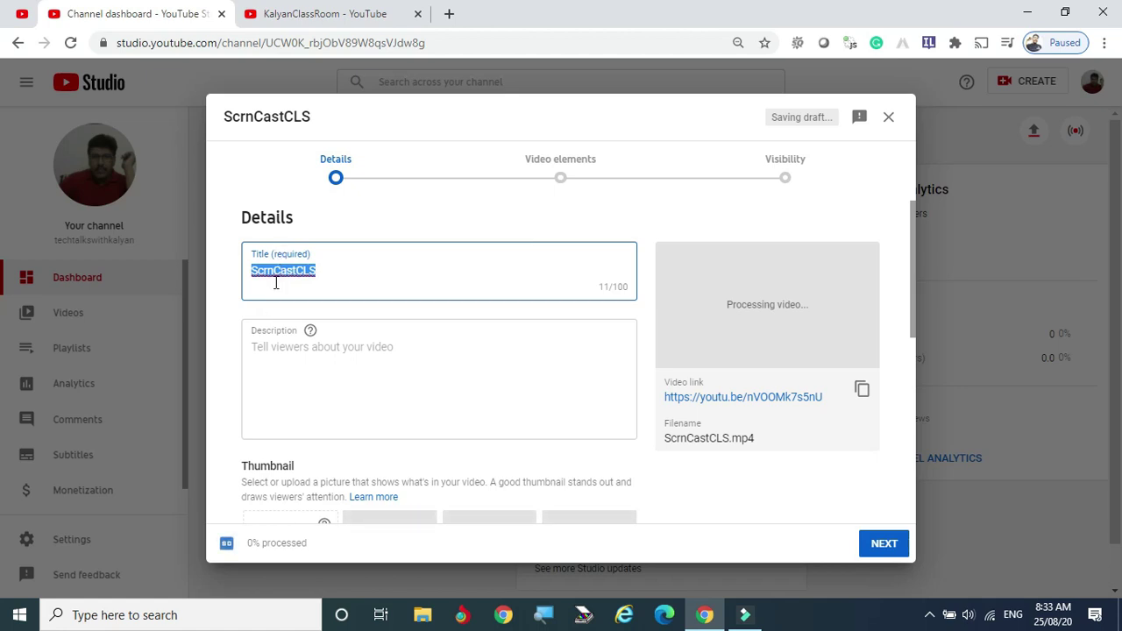
Title the video 'FirstVideo' and paste the description 'This video is a sample to demonstrate the uploading process'.
{"action": "type", "text": "First"}
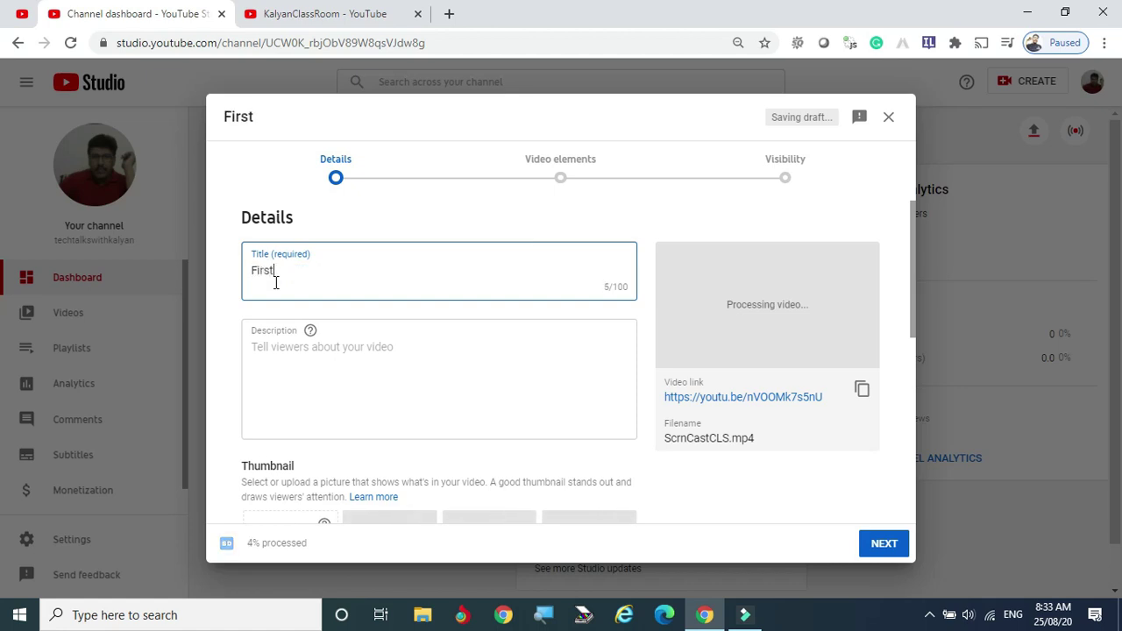
{"action": "type", "text": "Video"}
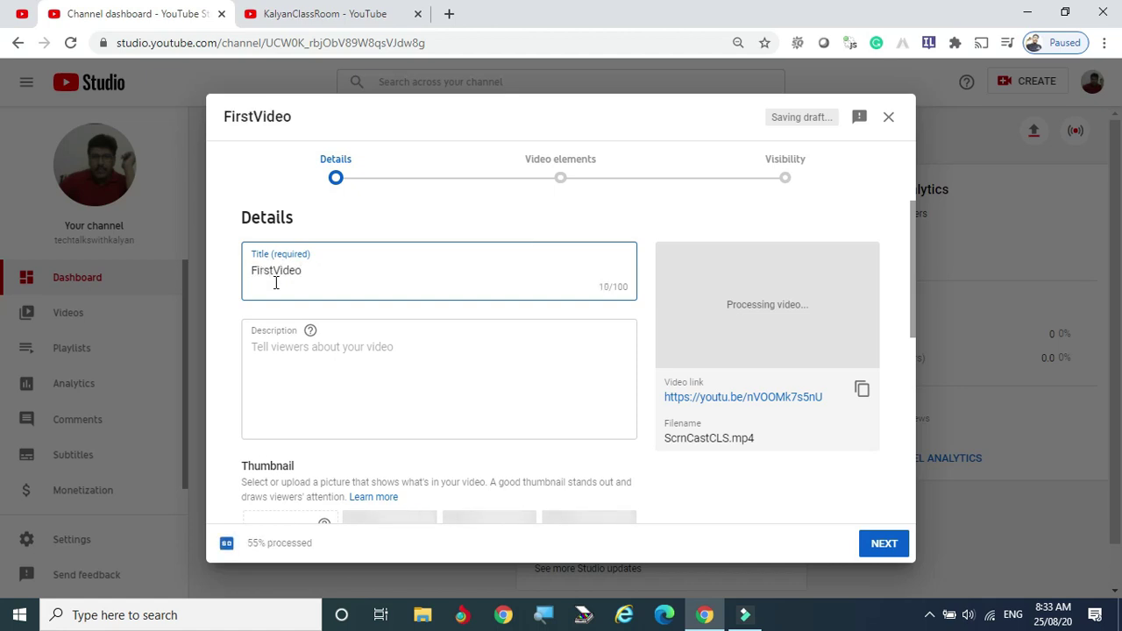
{"action": "left_click", "coordinate": [268, 345]}
{"action": "type", "text": "This video is a sample to demonstrate the uploading process"}
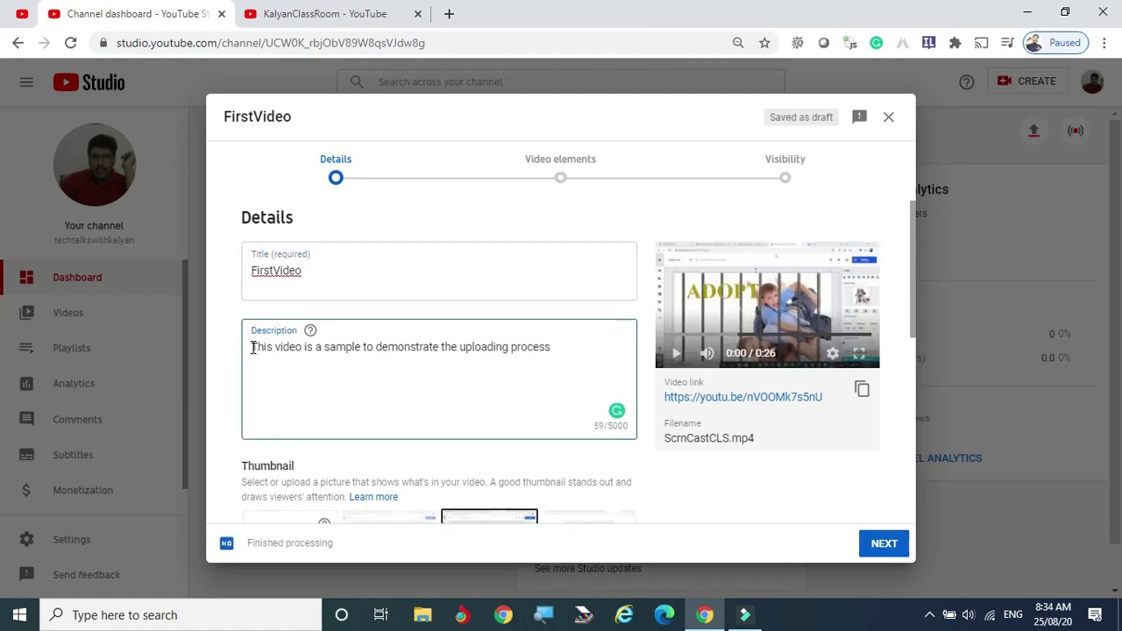
{"action": "left_click_drag", "start_coordinate": [252, 347], "coordinate": [552, 353]}
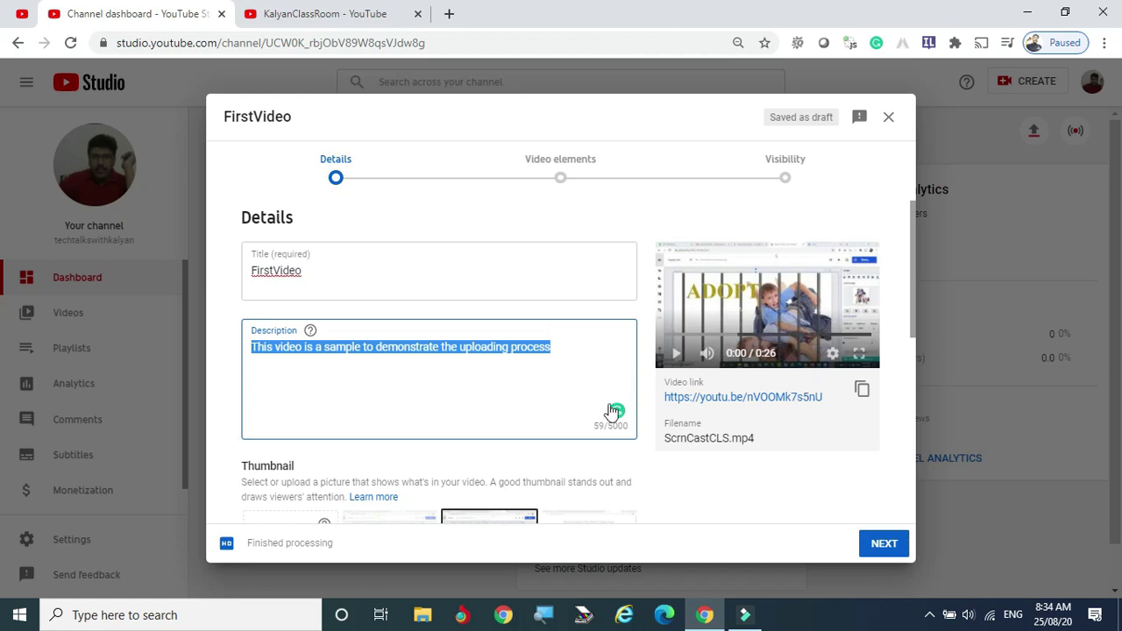
{"action": "scroll", "coordinate": [486, 430], "scroll_direction": "down", "scroll_amount": 1}
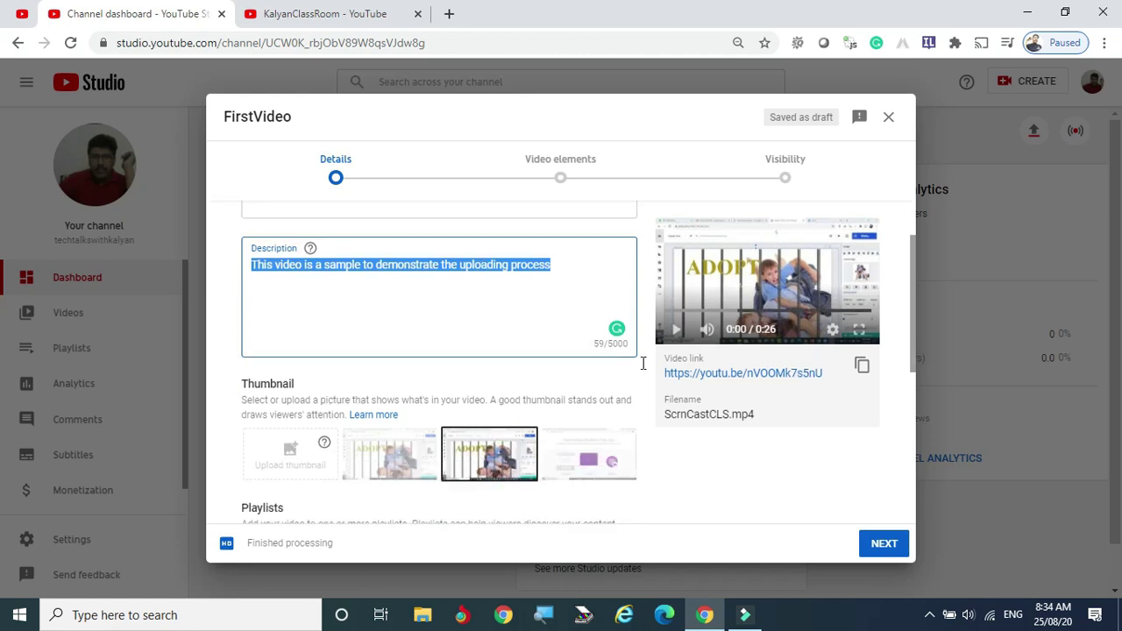
{"action": "scroll", "coordinate": [321, 370], "scroll_direction": "down", "scroll_amount": 2}
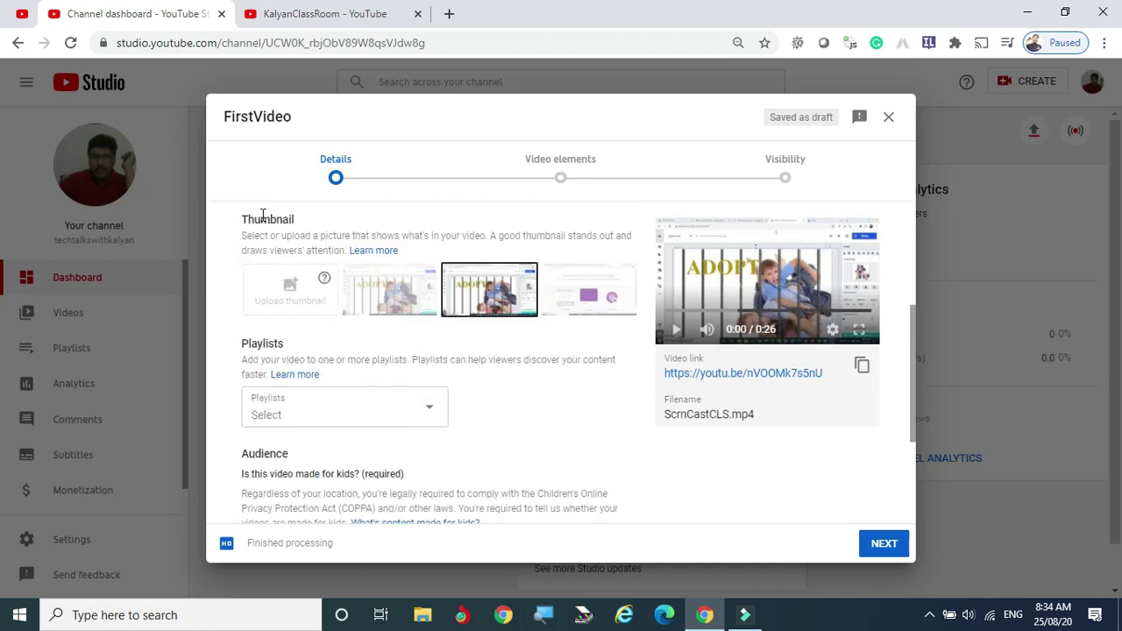
{"action": "left_click", "coordinate": [359, 18]}
{"action": "scroll", "coordinate": [459, 237], "scroll_direction": "down", "scroll_amount": 3}
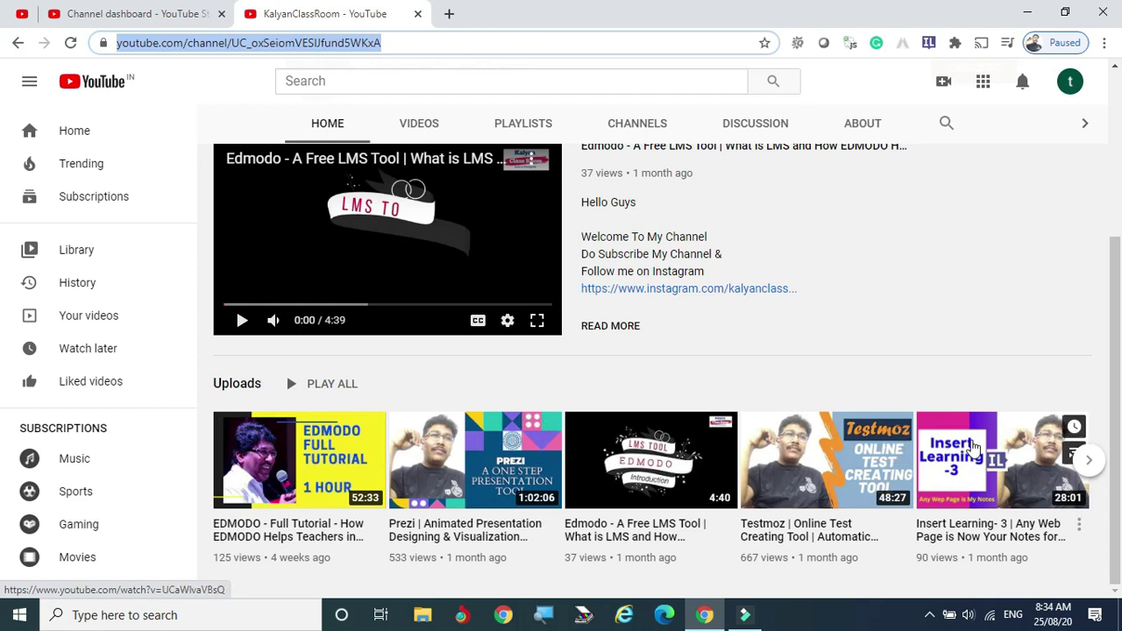
{"action": "left_click", "coordinate": [174, 15]}
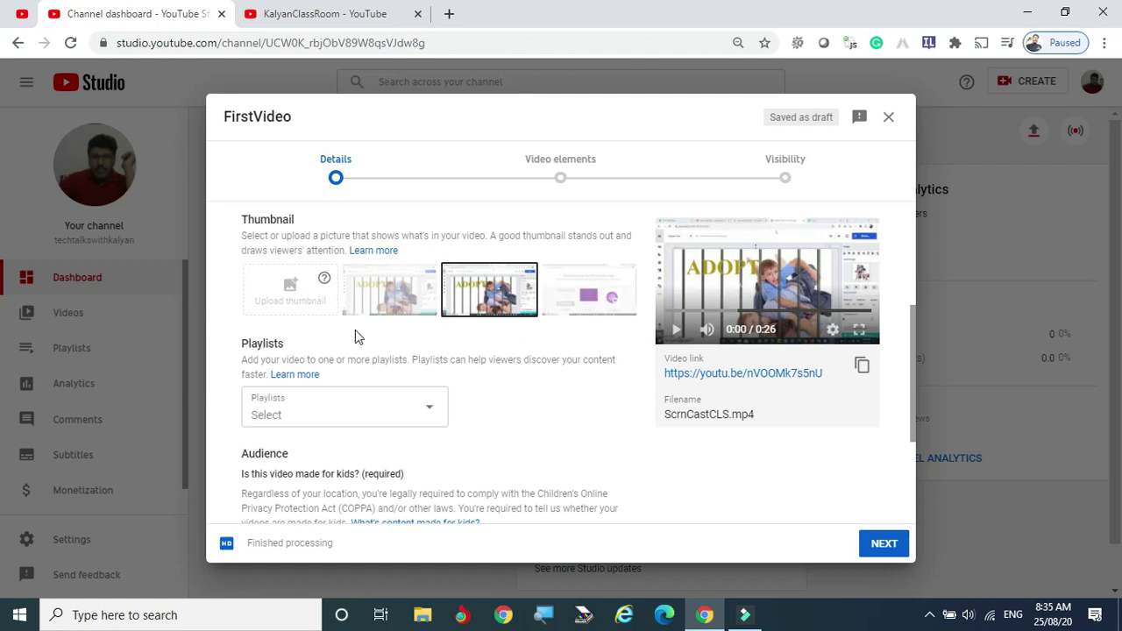
Compare the auto-generated thumbnails and settle on the first one.
{"action": "left_click", "coordinate": [383, 296]}
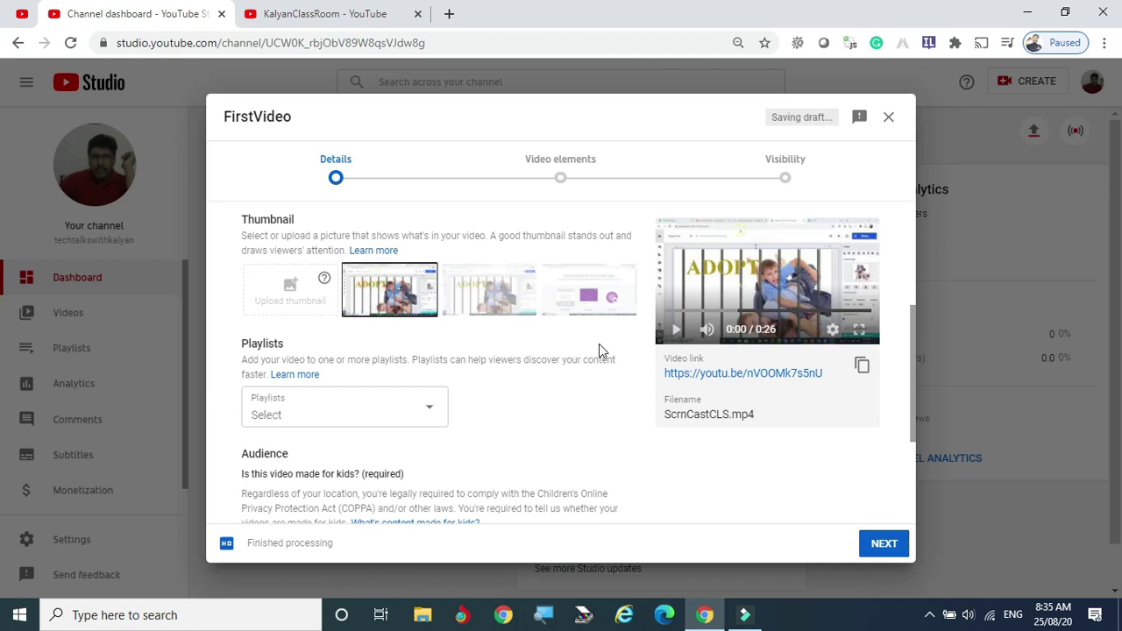
{"action": "left_click", "coordinate": [578, 299]}
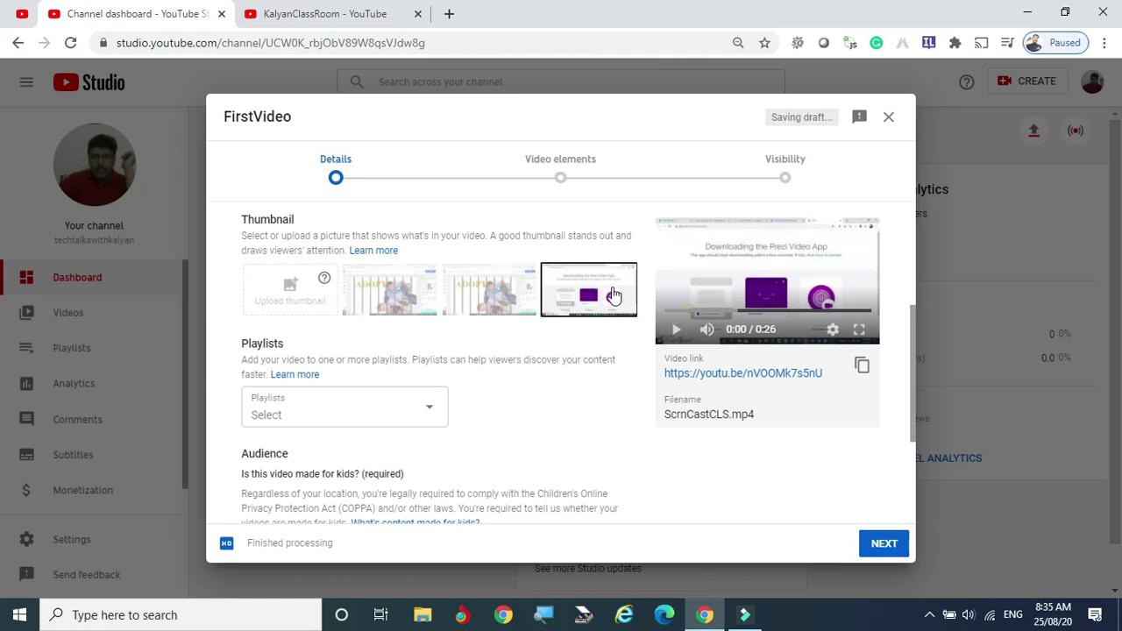
{"action": "left_click", "coordinate": [413, 305]}
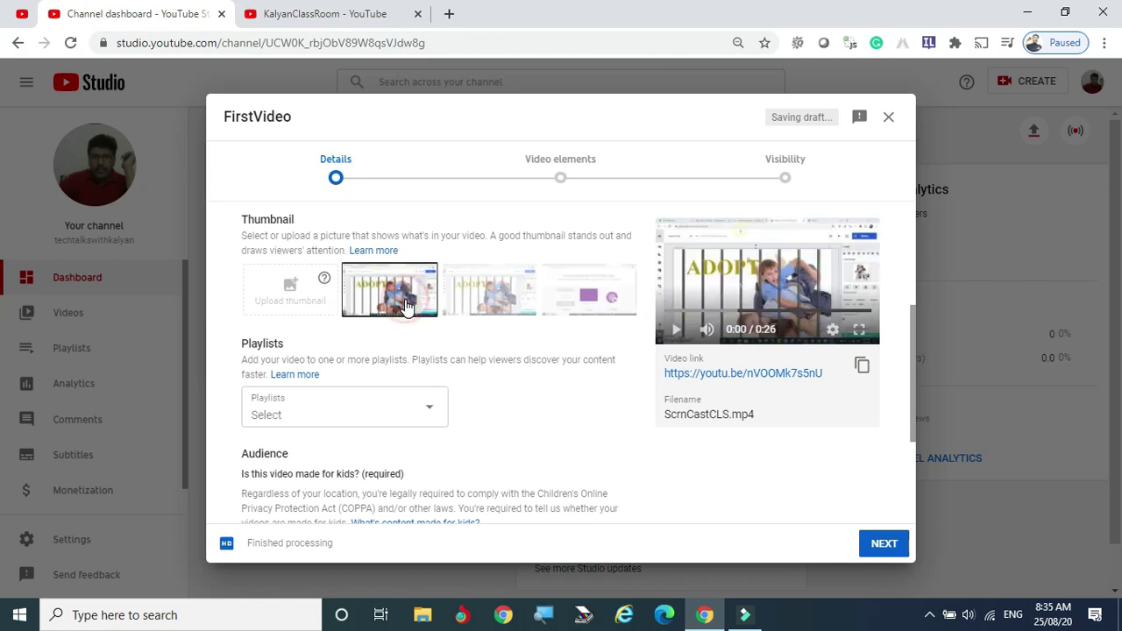
Open the account verification page for custom thumbnails, then close that tab.
{"action": "mouse_move", "coordinate": [324, 279]}
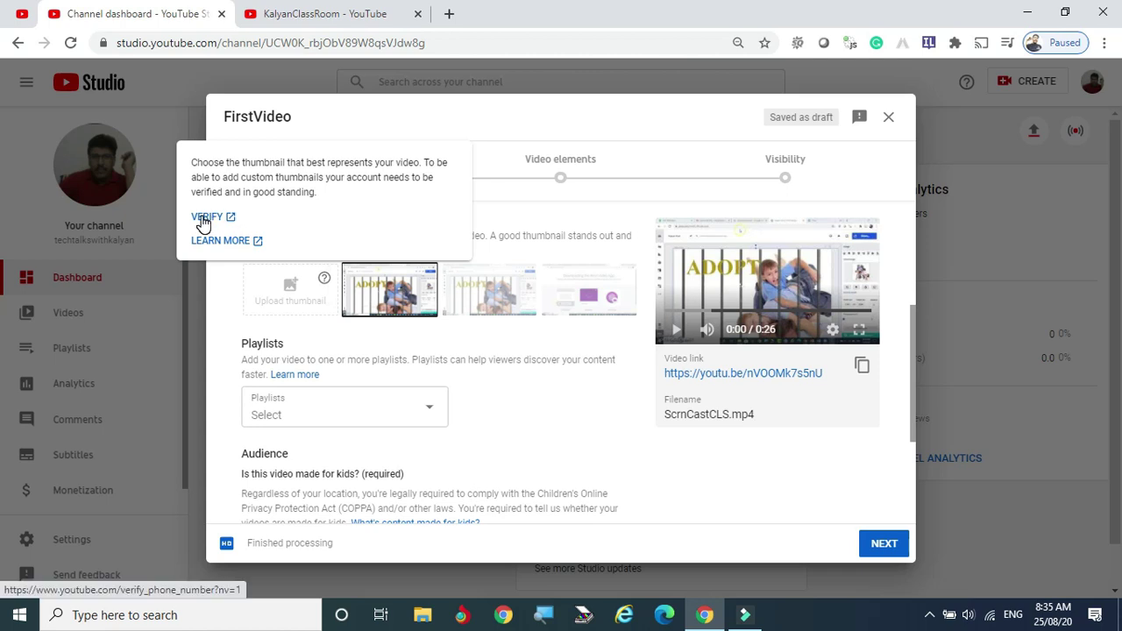
{"action": "left_click", "coordinate": [203, 221]}
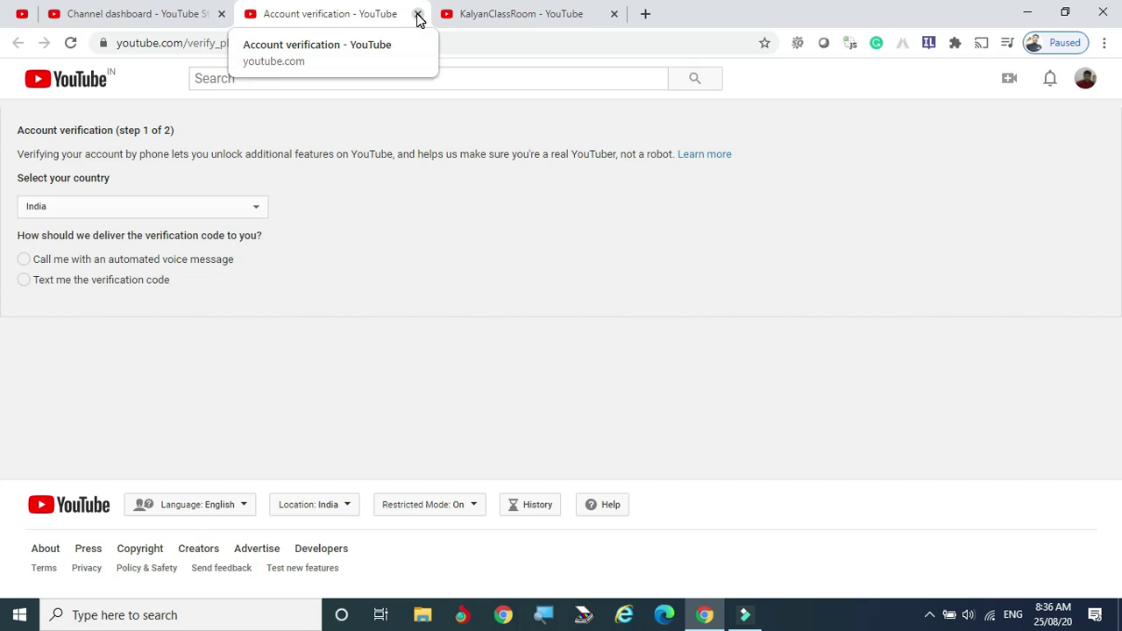
{"action": "left_click", "coordinate": [418, 18]}
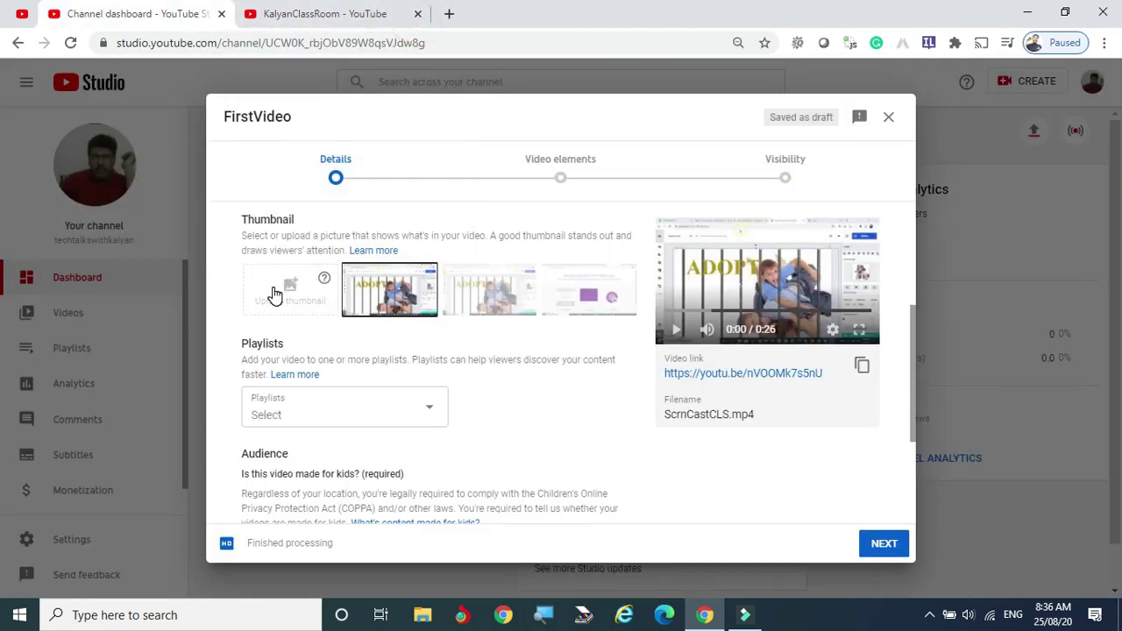
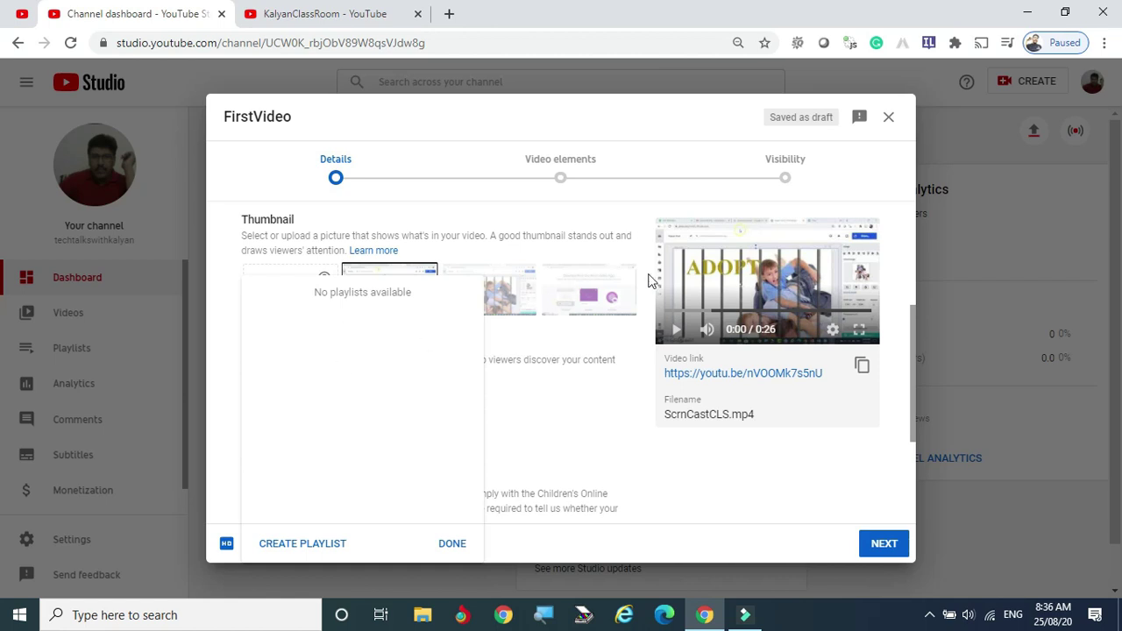
Set FirstVideo's audience to 'No, it's not made for kids' after briefly choosing 'made for kids'.
{"action": "left_click", "coordinate": [536, 404]}
{"action": "scroll", "coordinate": [386, 368], "scroll_direction": "down", "scroll_amount": 2}
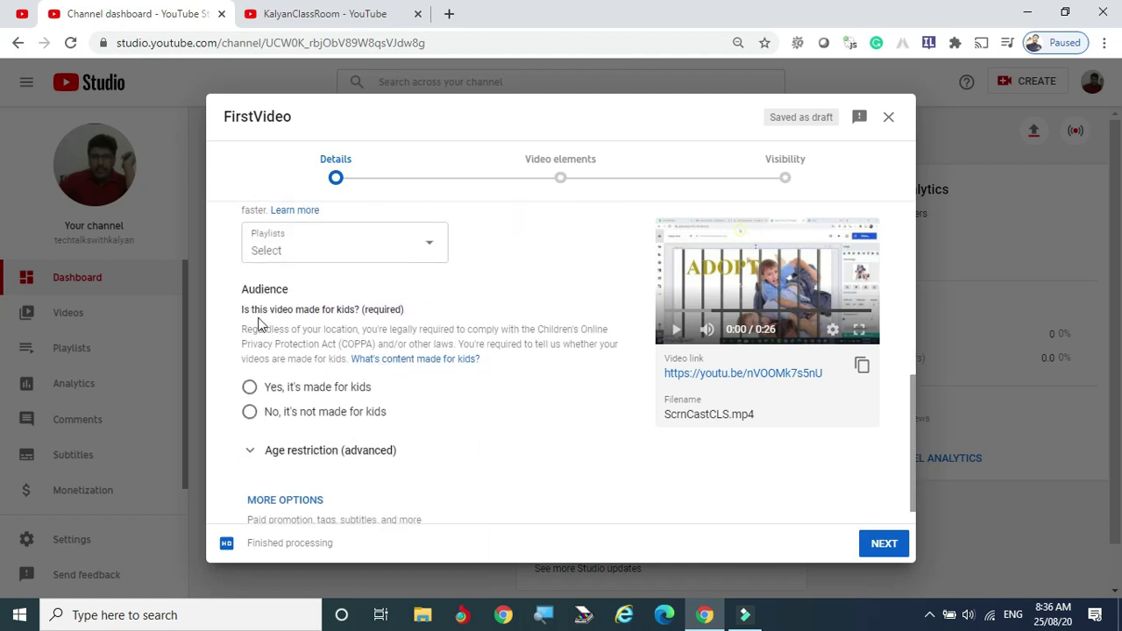
{"action": "scroll", "coordinate": [452, 333], "scroll_direction": "down", "scroll_amount": 1}
{"action": "scroll", "coordinate": [453, 333], "scroll_direction": "down", "scroll_amount": 1}
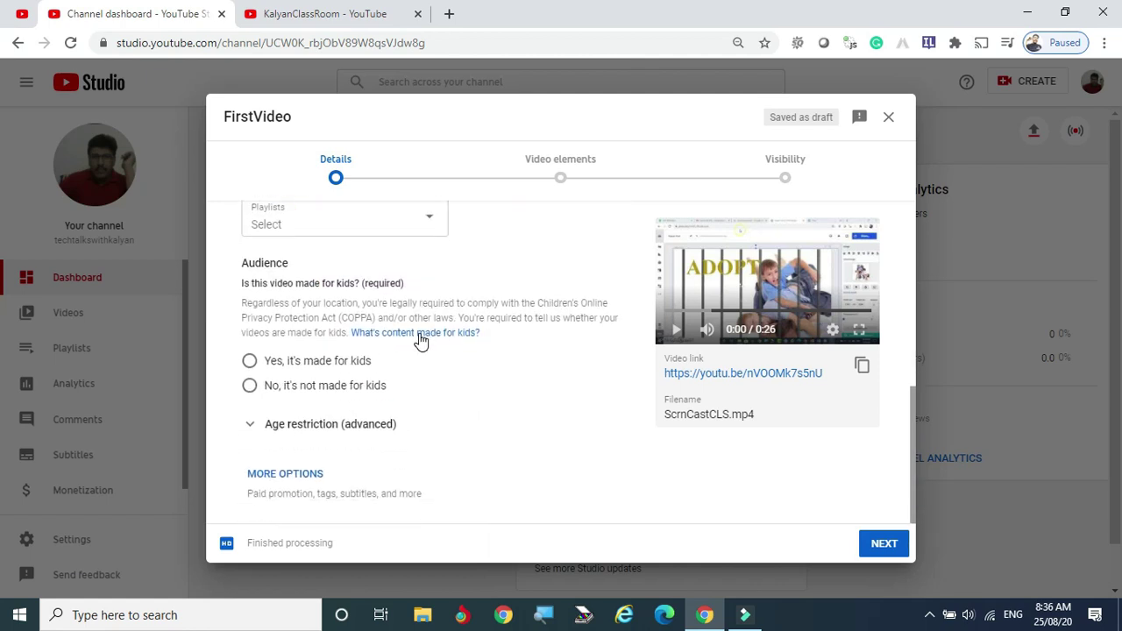
{"action": "left_click", "coordinate": [248, 363]}
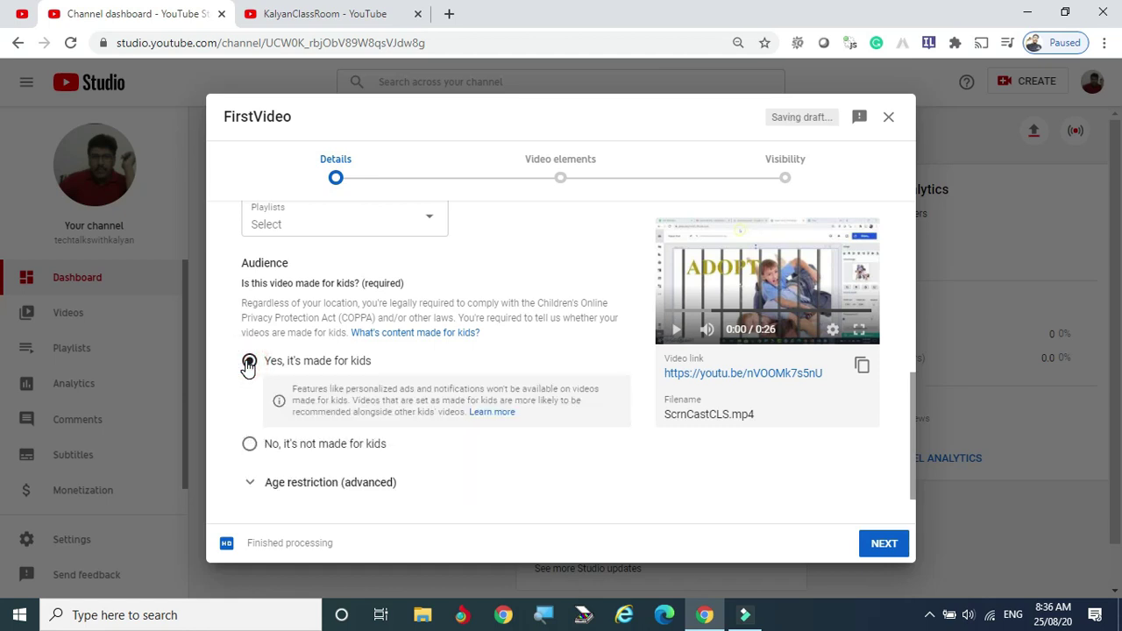
{"action": "left_click", "coordinate": [248, 444]}
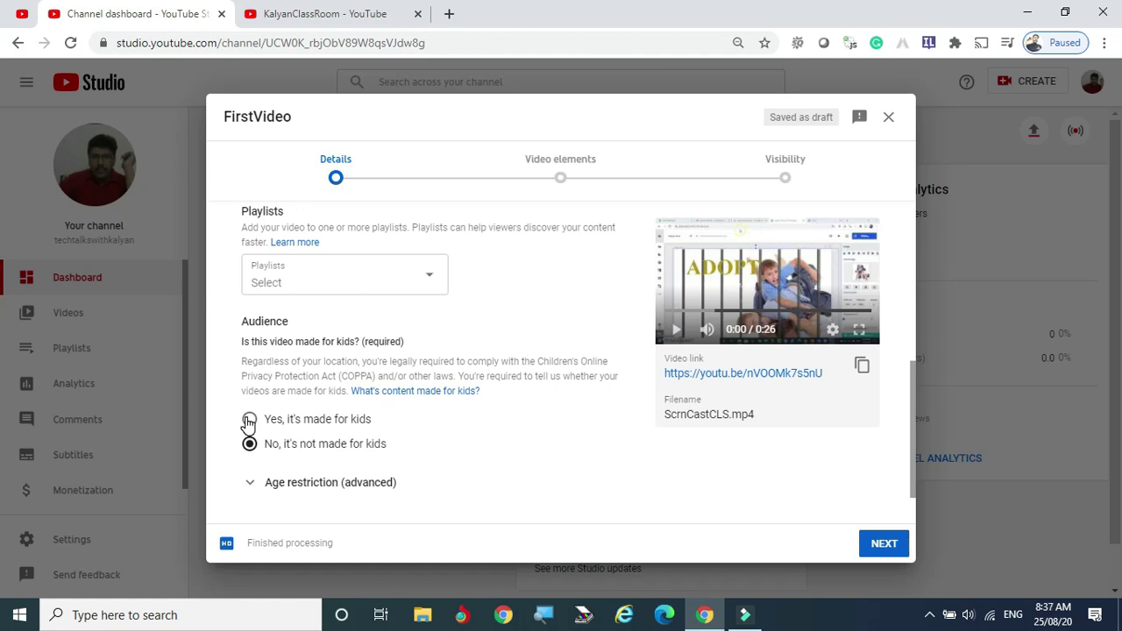
Expand Age restriction and keep 'No, don't restrict my video to viewers over 18 only'.
{"action": "scroll", "coordinate": [289, 430], "scroll_direction": "down", "scroll_amount": 1}
{"action": "left_click", "coordinate": [277, 424]}
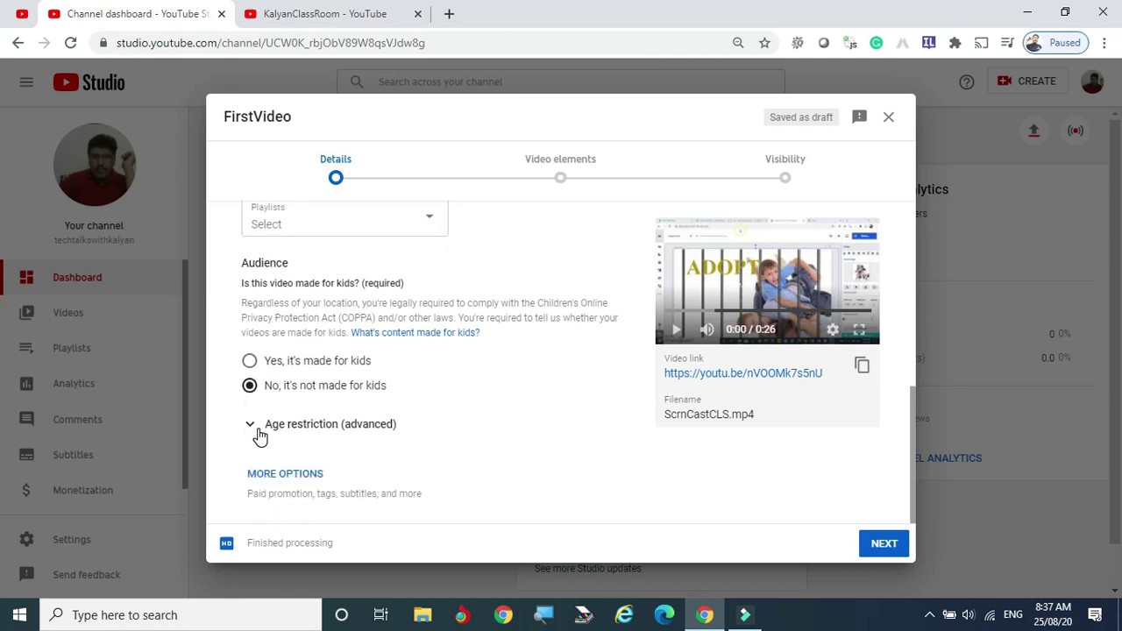
{"action": "left_click", "coordinate": [248, 424]}
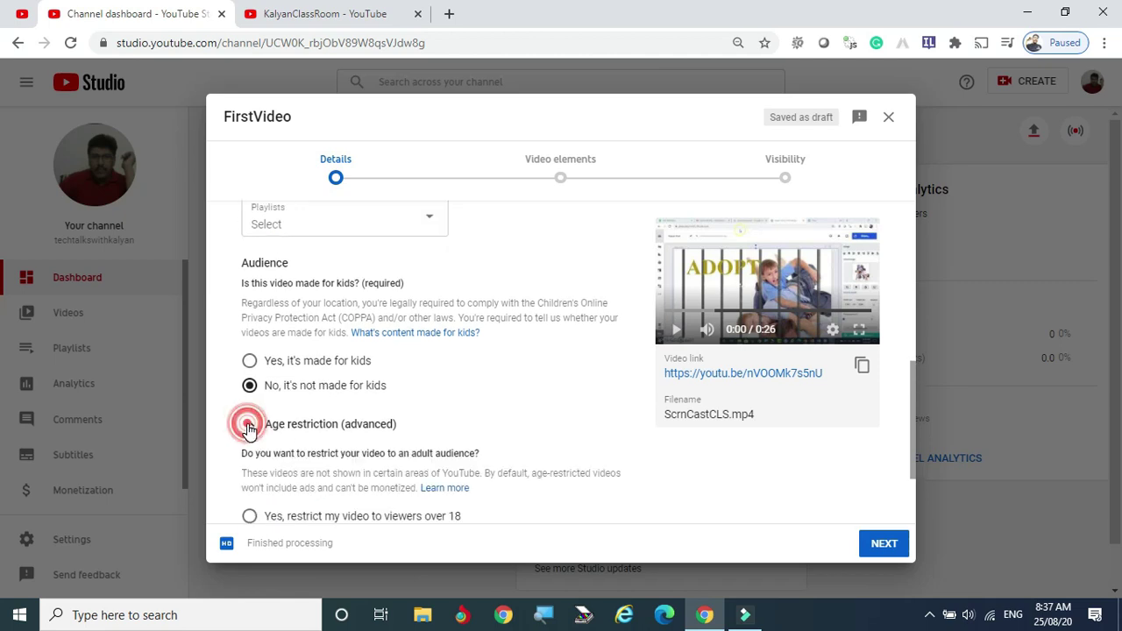
{"action": "scroll", "coordinate": [443, 337], "scroll_direction": "down", "scroll_amount": 2}
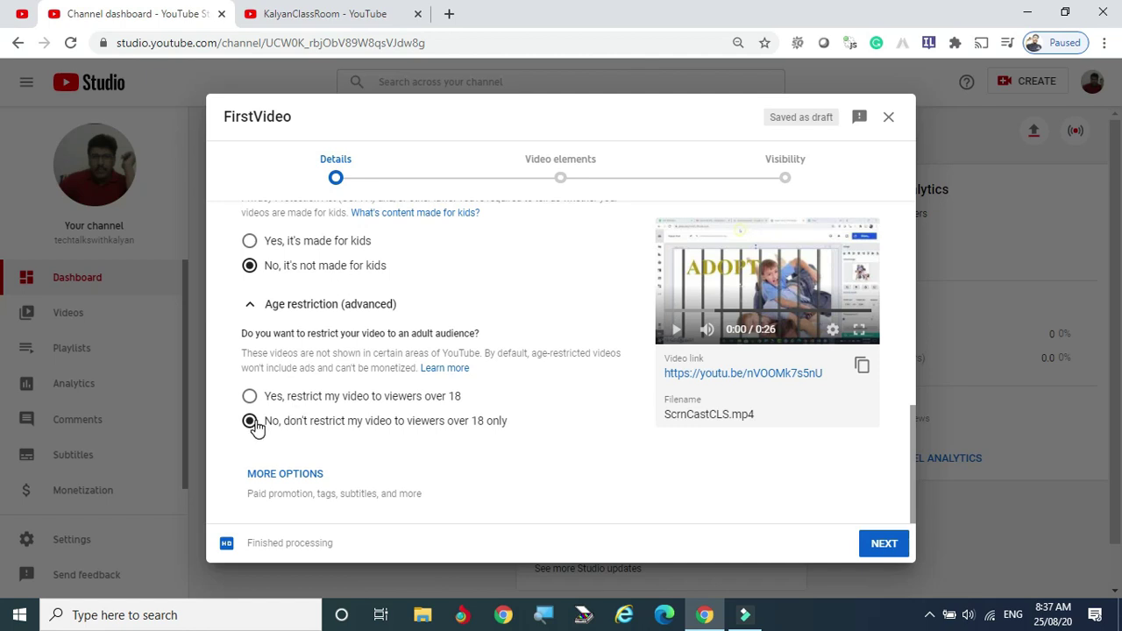
{"action": "scroll", "coordinate": [324, 283], "scroll_direction": "down", "scroll_amount": 5}
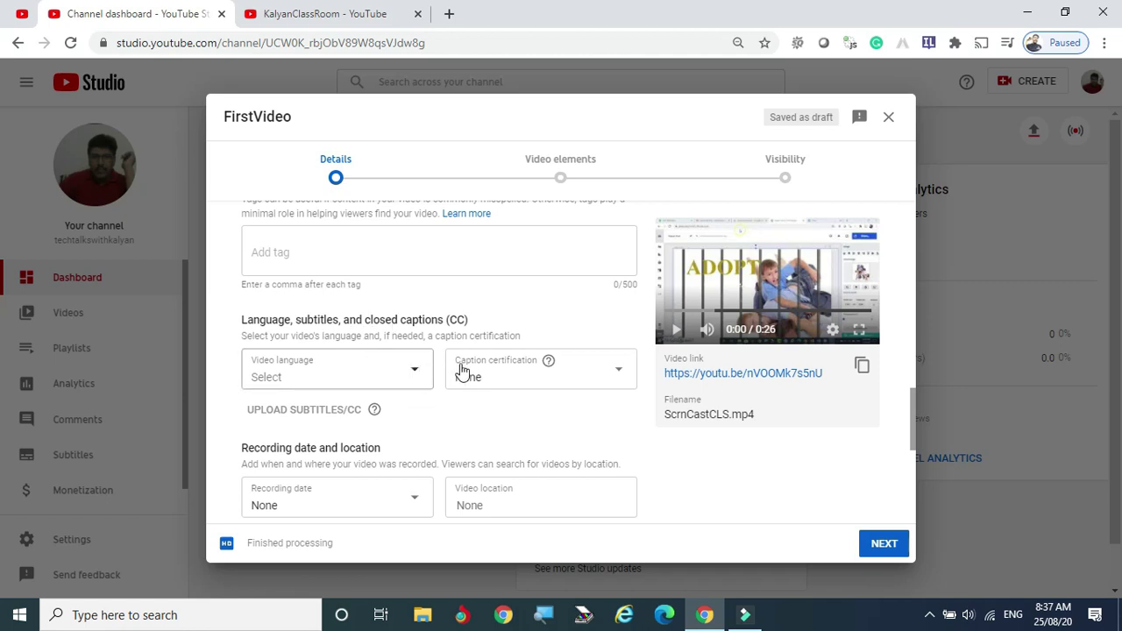
Scroll down to License and distribution and show the License options.
{"action": "scroll", "coordinate": [394, 353], "scroll_direction": "down", "scroll_amount": 2}
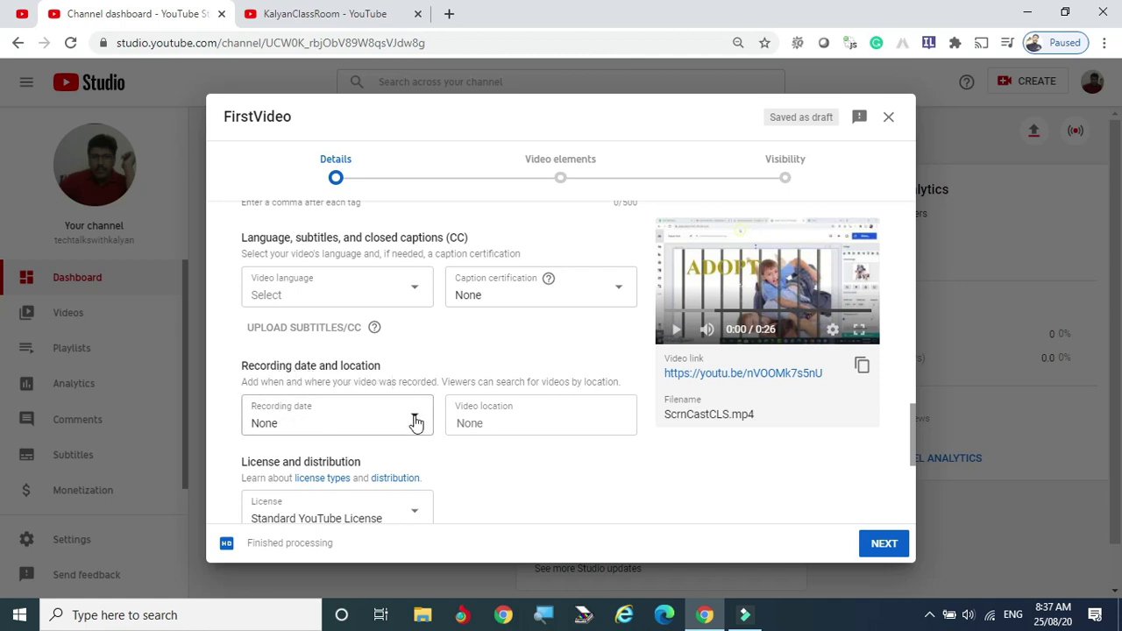
{"action": "scroll", "coordinate": [416, 423], "scroll_direction": "down", "scroll_amount": 2}
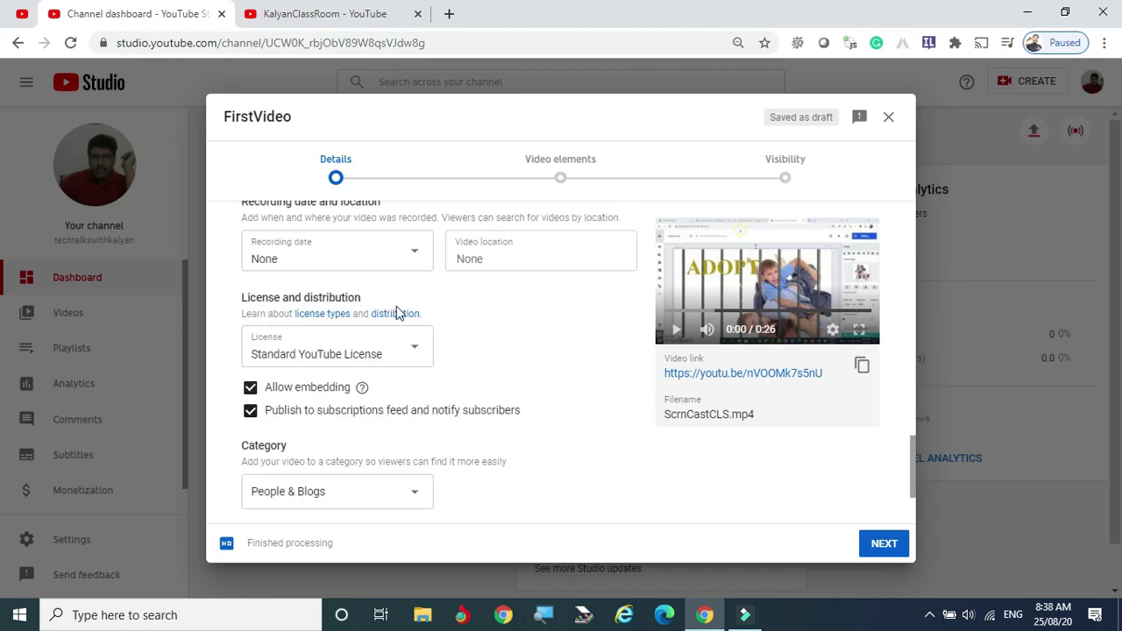
{"action": "left_click", "coordinate": [415, 351]}
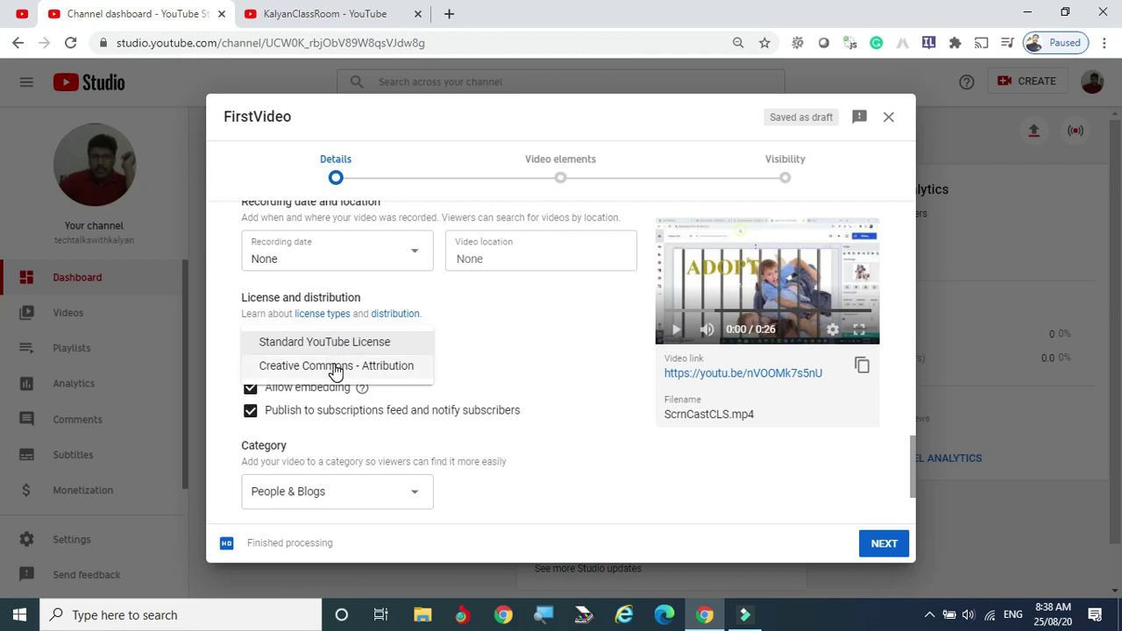
Try Creative Commons - Attribution, then switch the licence back to Standard YouTube License.
{"action": "left_click", "coordinate": [334, 372]}
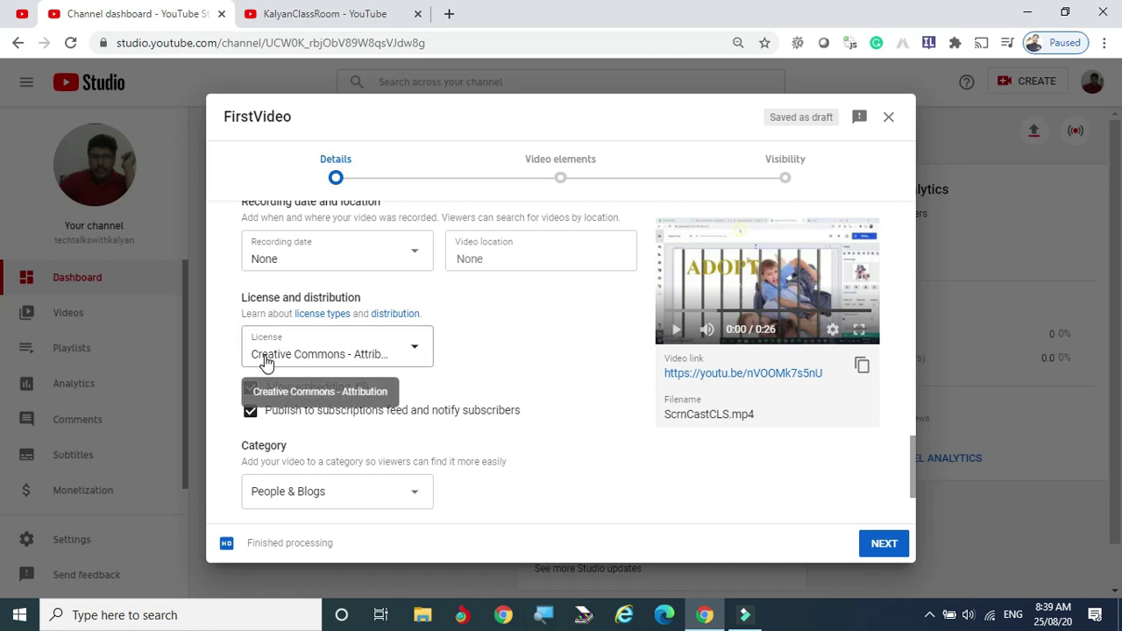
{"action": "scroll", "coordinate": [520, 345], "scroll_direction": "down", "scroll_amount": 2}
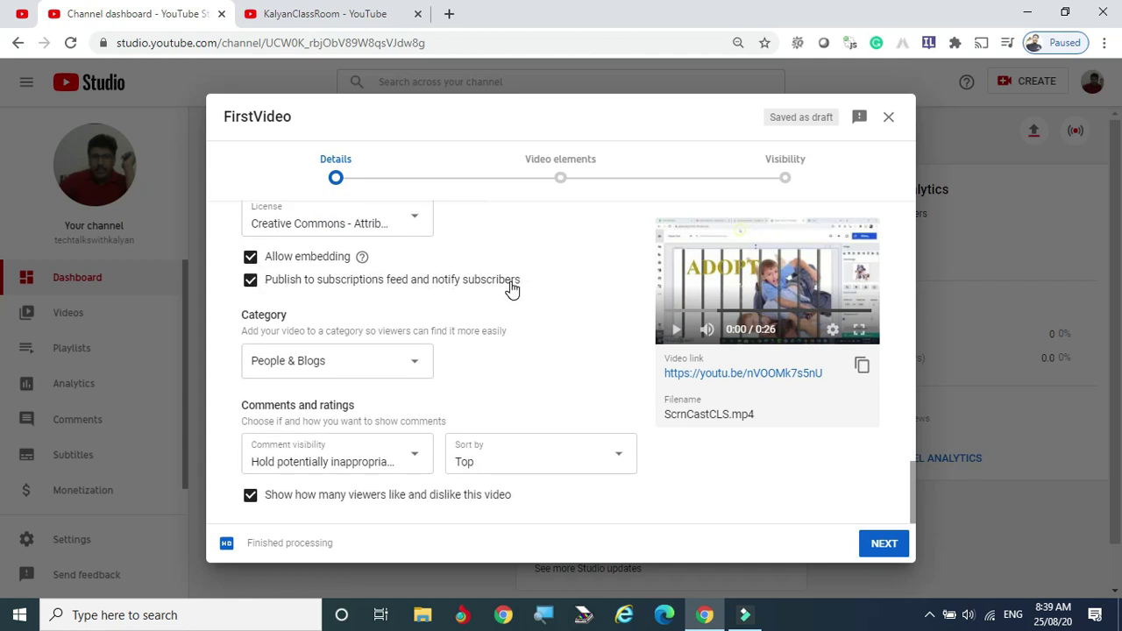
{"action": "left_click", "coordinate": [415, 217]}
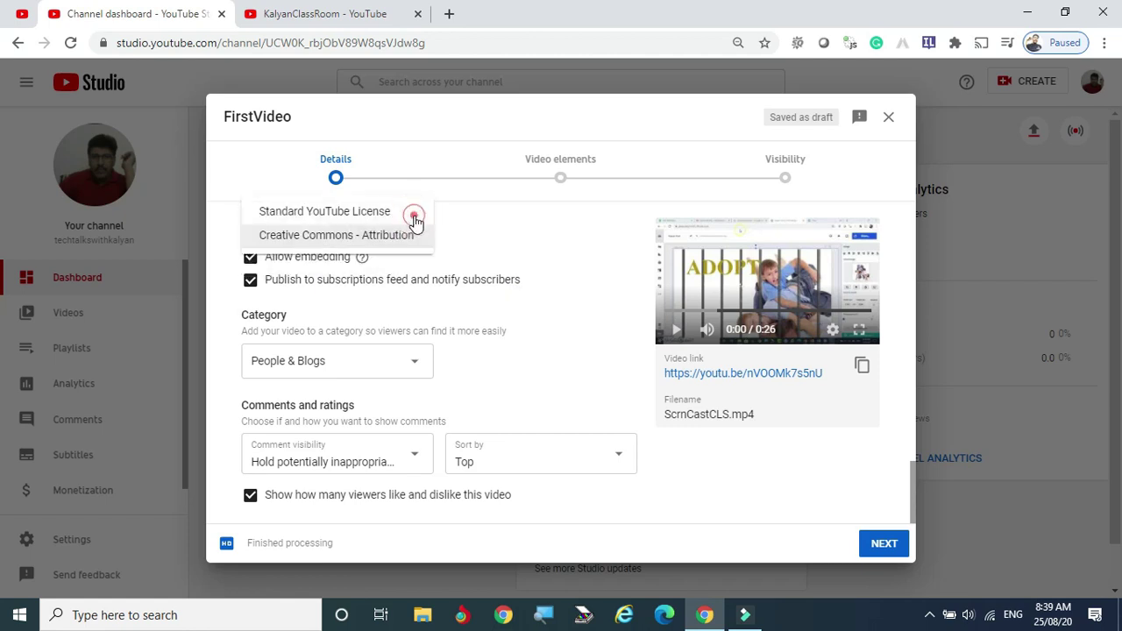
{"action": "left_click", "coordinate": [351, 219]}
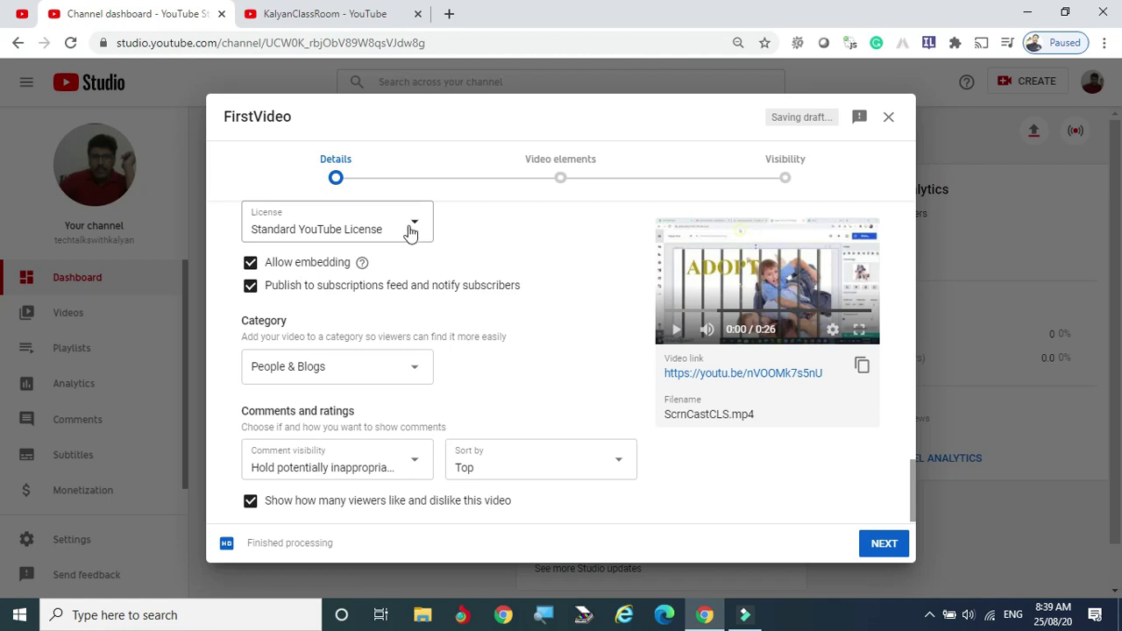
{"action": "left_click", "coordinate": [415, 367]}
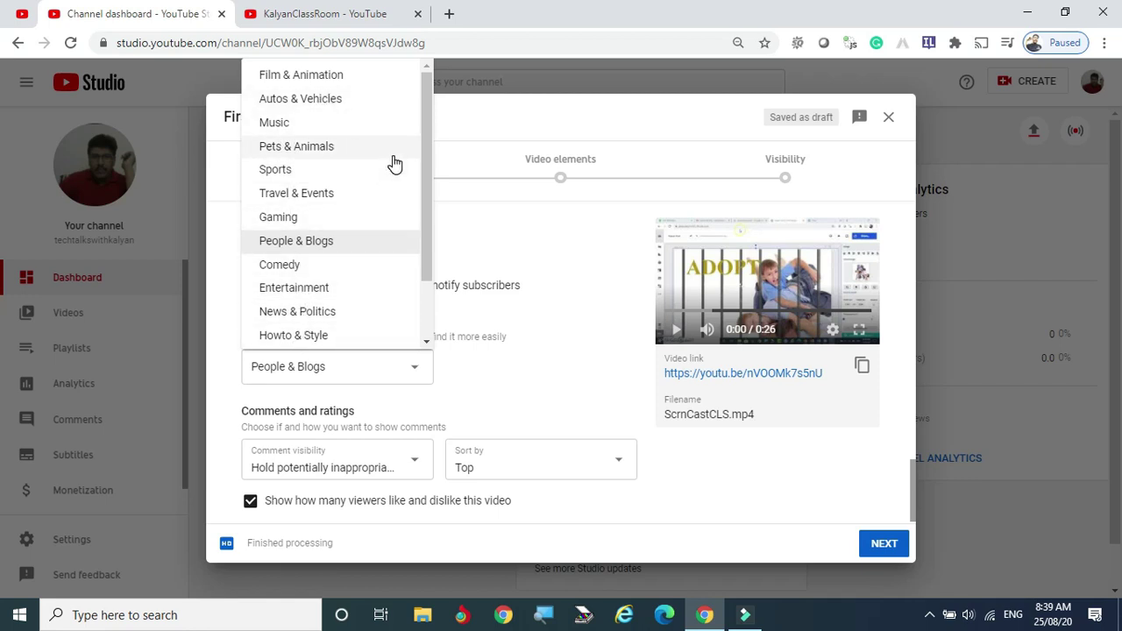
Change the video category from People & Blogs to Science & Technology.
{"action": "scroll", "coordinate": [428, 154], "scroll_direction": "down", "scroll_amount": 1}
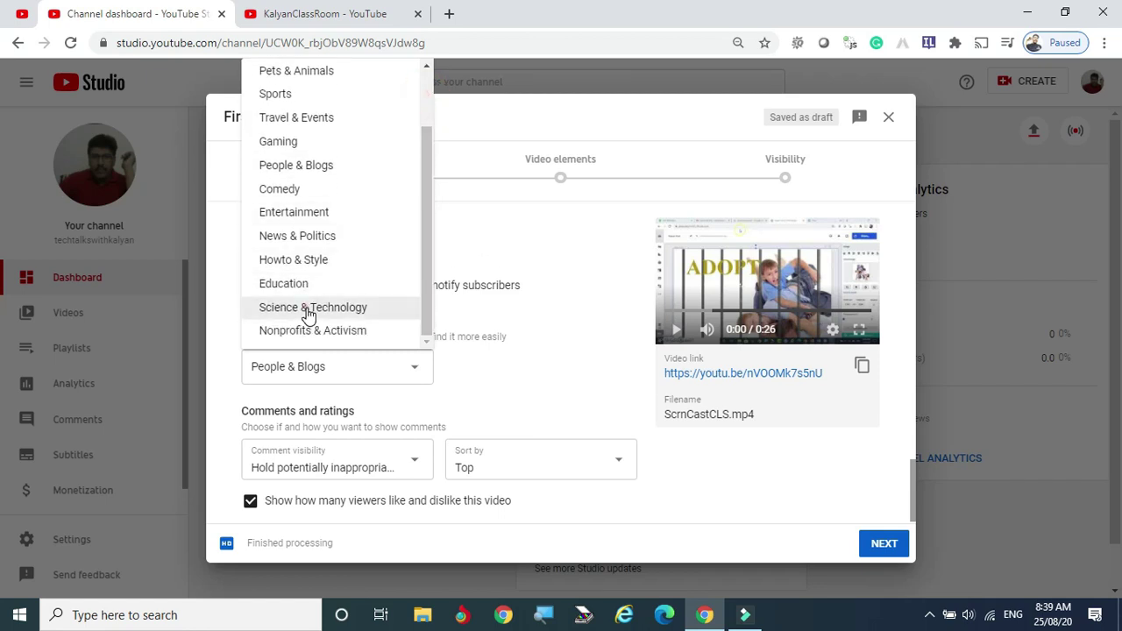
{"action": "left_click", "coordinate": [309, 312]}
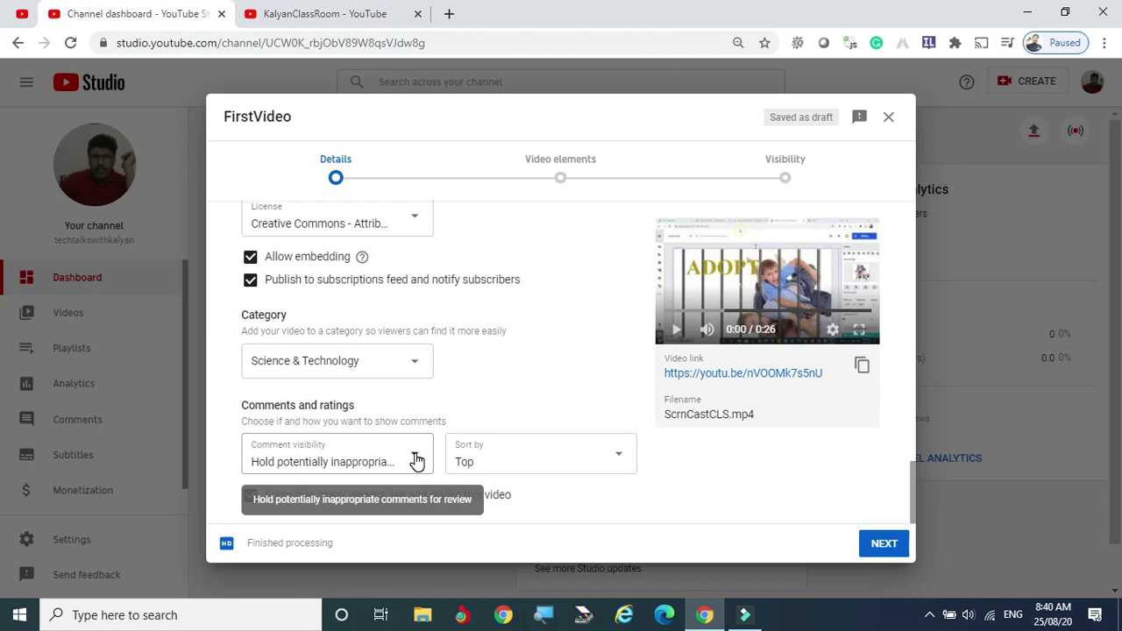
{"action": "left_click", "coordinate": [416, 461]}
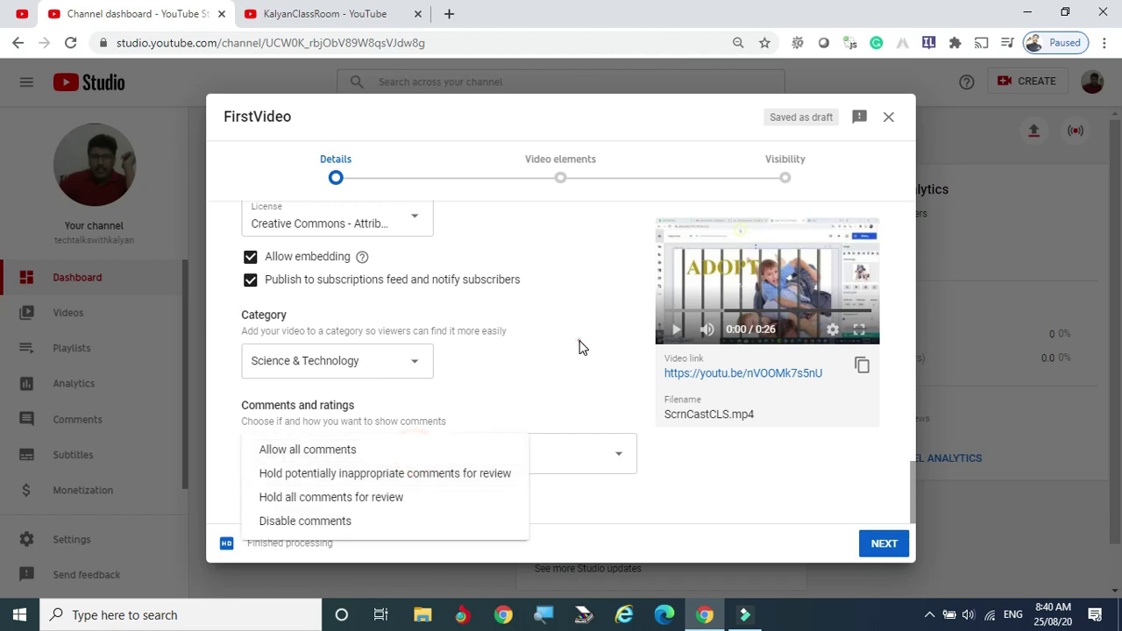
Hold all comments for review, sorted by Newest, with like and dislike counts left visible.
{"action": "left_click", "coordinate": [377, 476]}
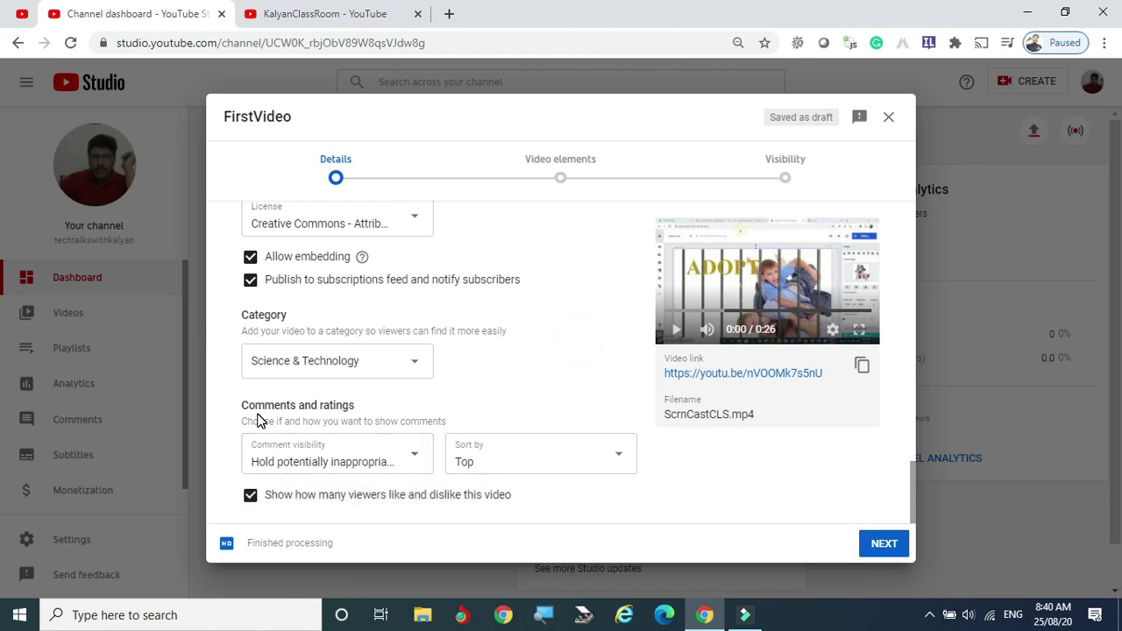
{"action": "left_click", "coordinate": [401, 457]}
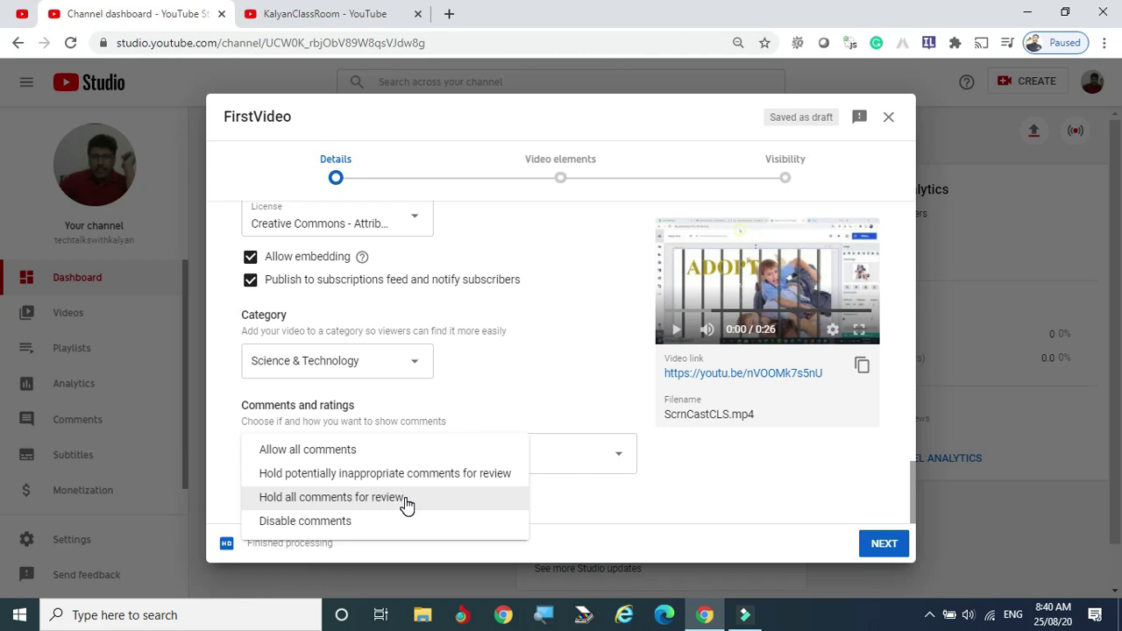
{"action": "left_click", "coordinate": [405, 498]}
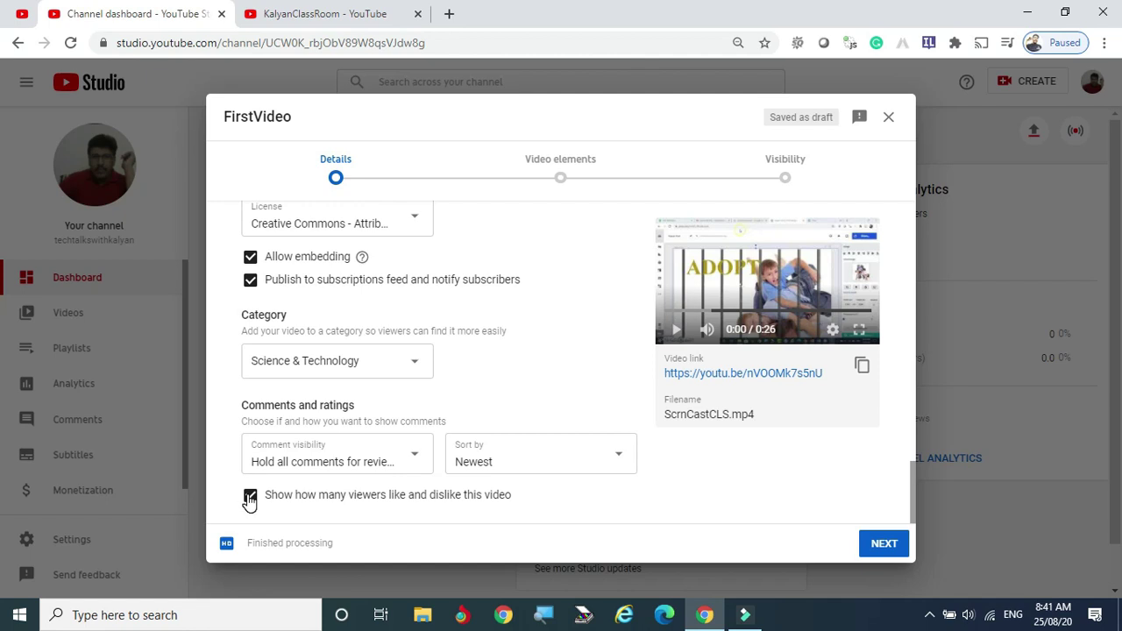
{"action": "left_click", "coordinate": [250, 497]}
{"action": "left_click", "coordinate": [250, 497]}
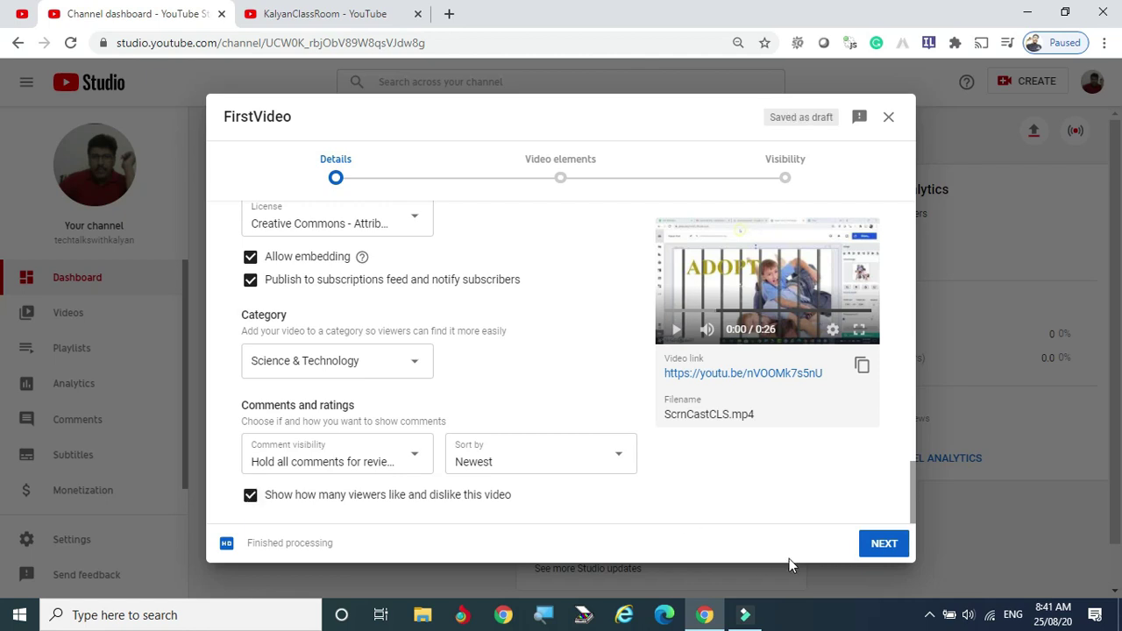
Advance past Details and Video elements to the Visibility step.
{"action": "left_click", "coordinate": [883, 543]}
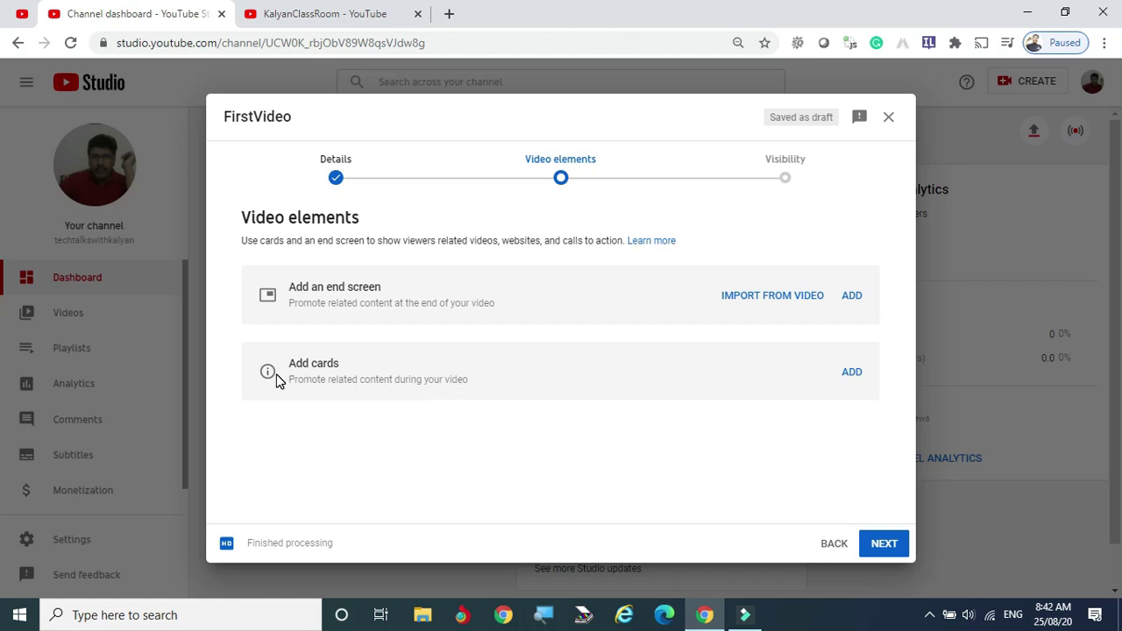
{"action": "left_click", "coordinate": [882, 546]}
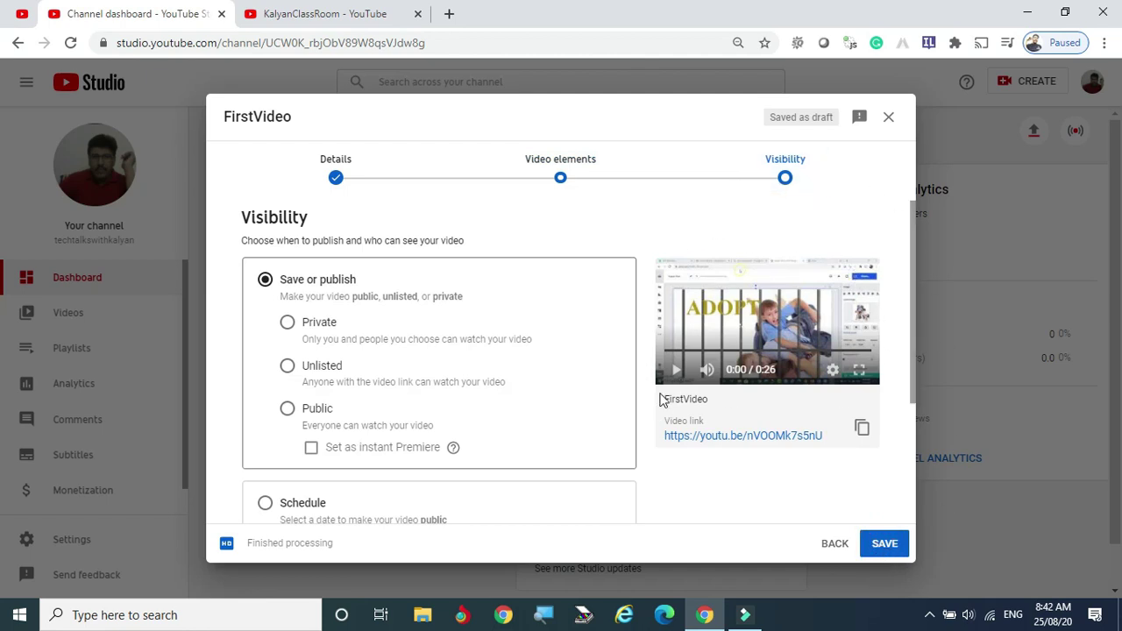
{"action": "left_click", "coordinate": [349, 16]}
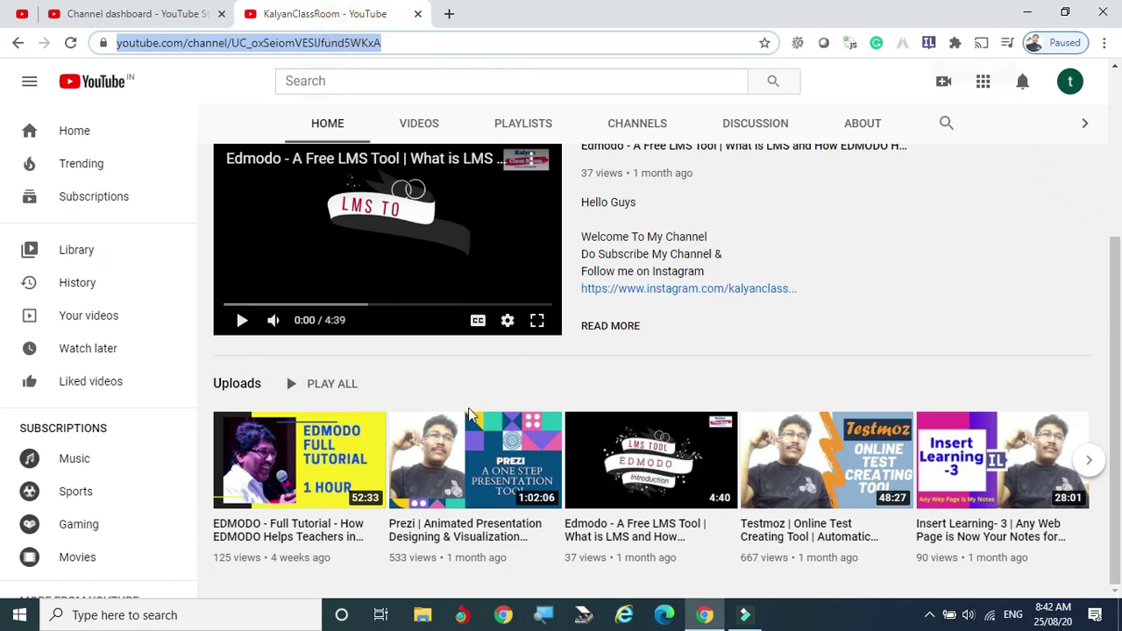
{"action": "scroll", "coordinate": [558, 446], "scroll_direction": "up", "scroll_amount": 1}
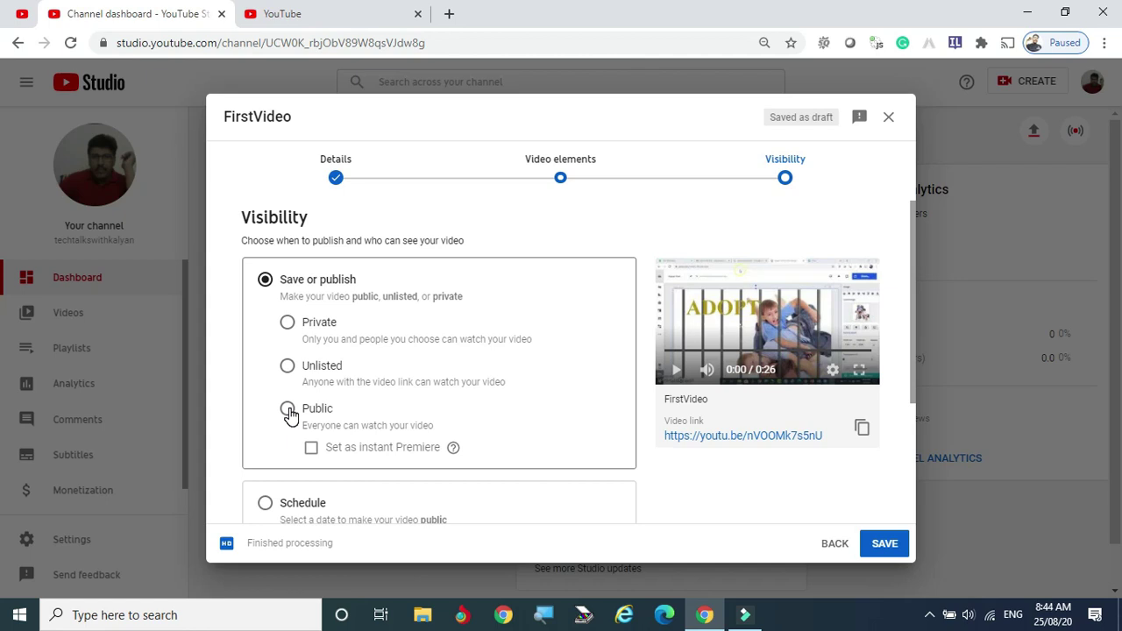
Schedule FirstVideo to go public on Aug 31, 2020 at 12:00 AM.
{"action": "scroll", "coordinate": [285, 333], "scroll_direction": "down", "scroll_amount": 1}
{"action": "left_click", "coordinate": [288, 326]}
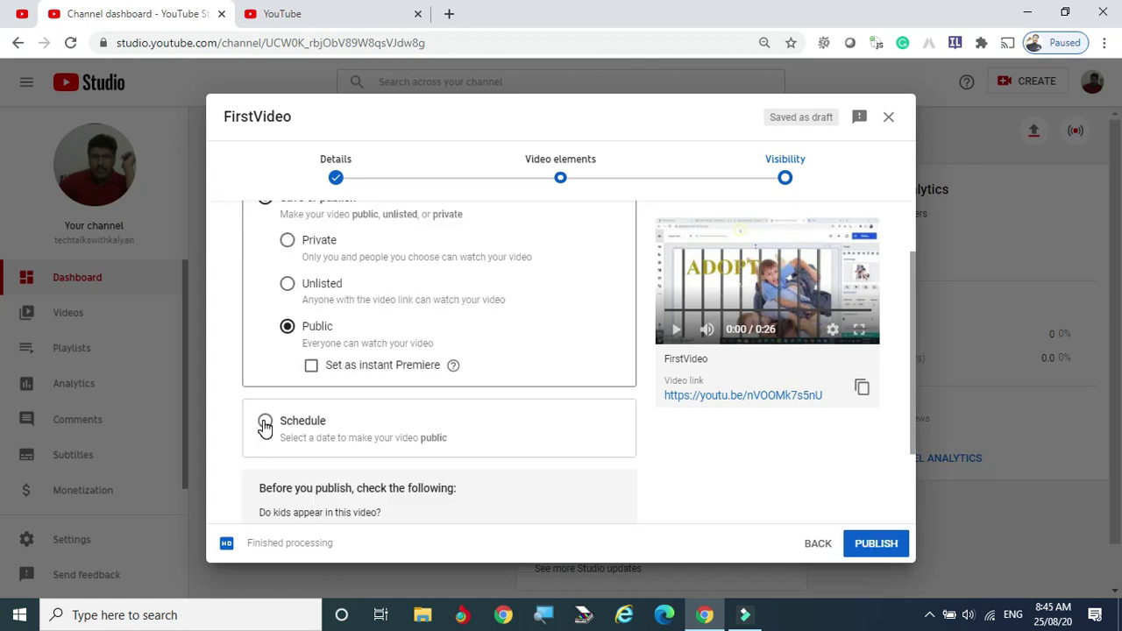
{"action": "left_click", "coordinate": [264, 424]}
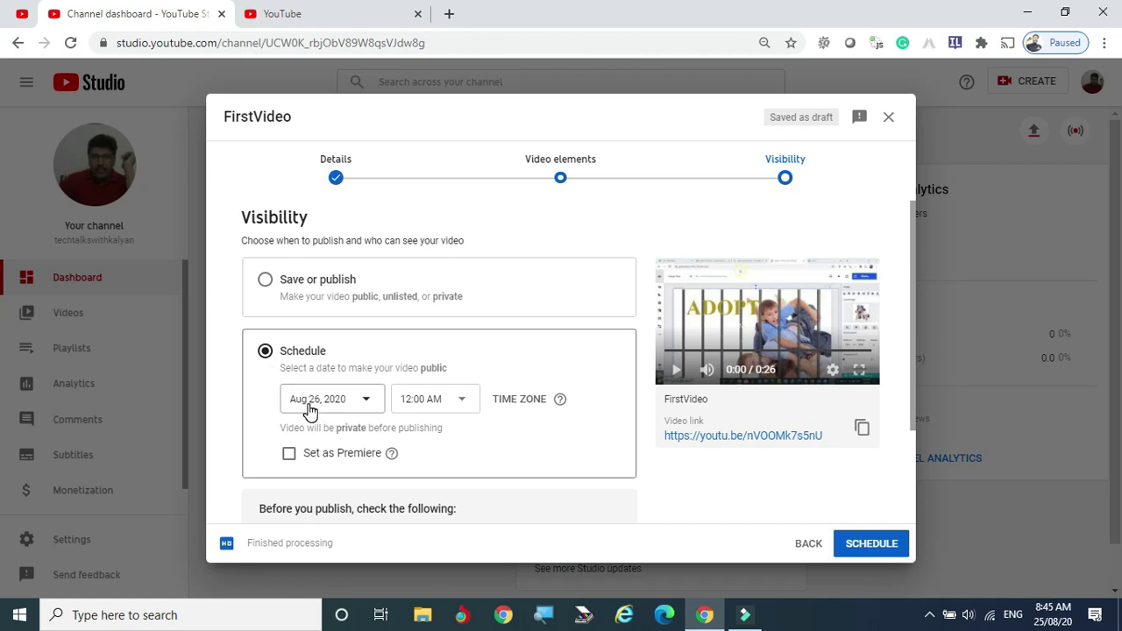
{"action": "left_click", "coordinate": [369, 400]}
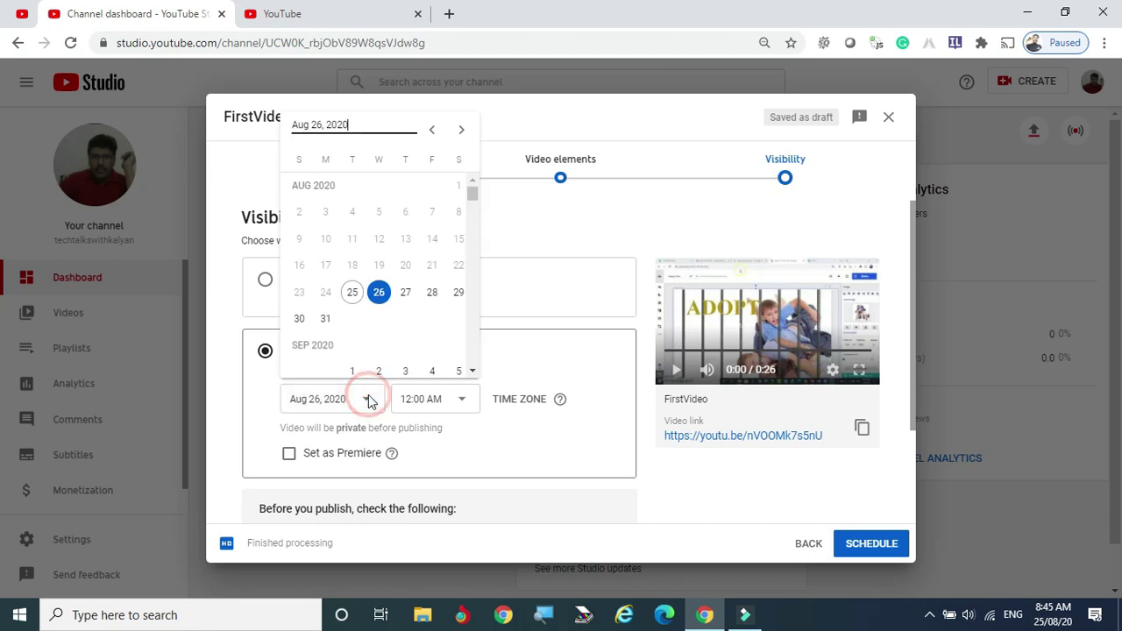
{"action": "left_click", "coordinate": [325, 318]}
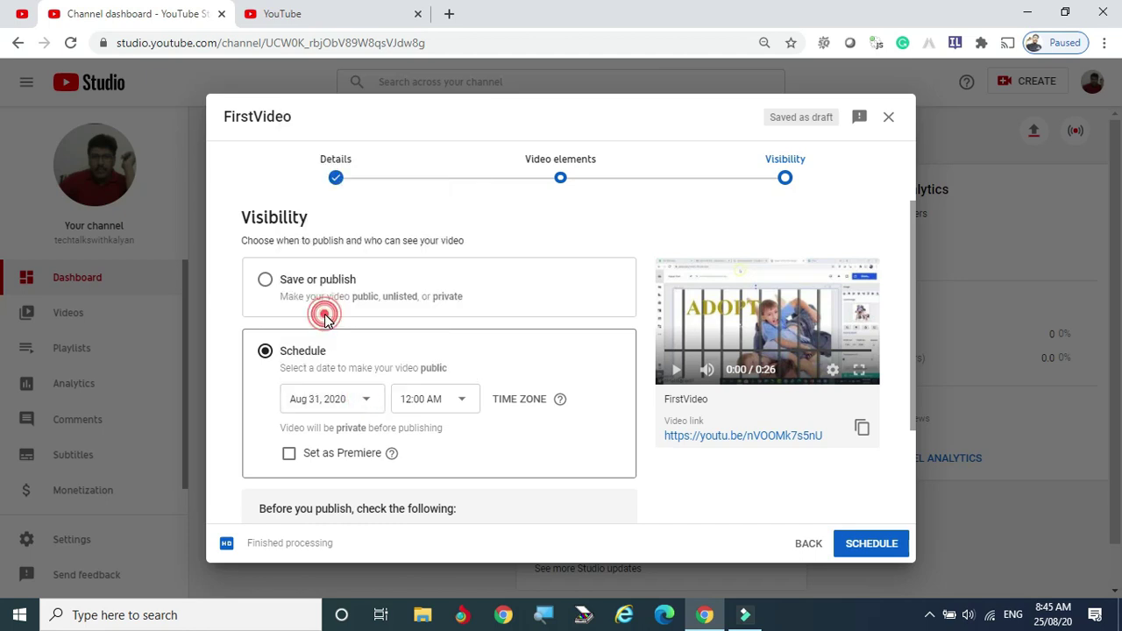
{"action": "left_click", "coordinate": [459, 400]}
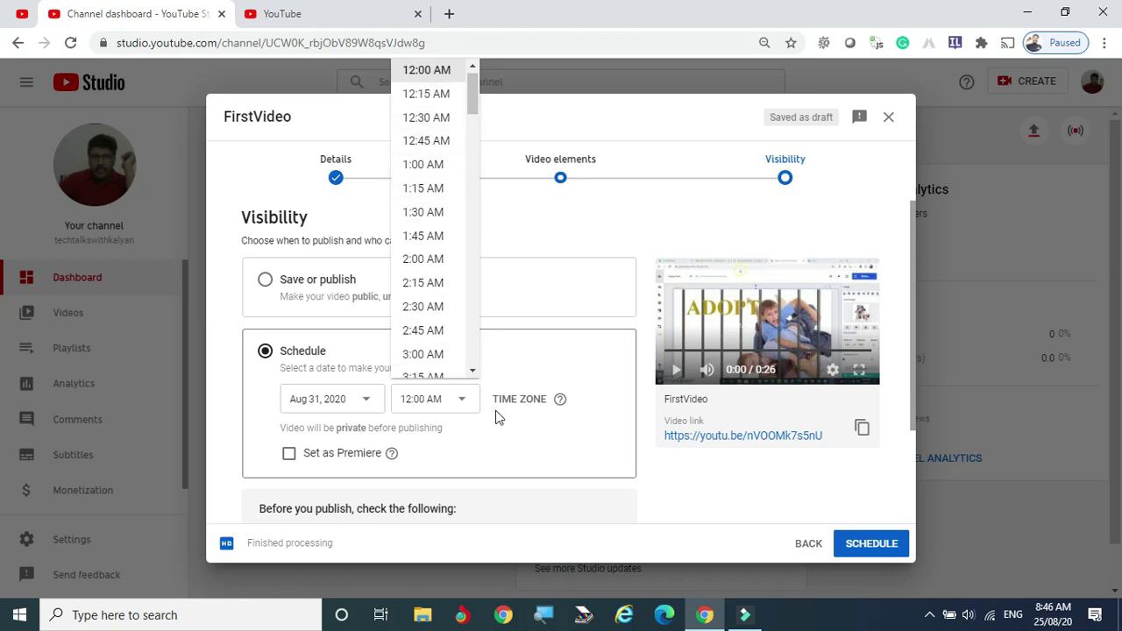
{"action": "left_click", "coordinate": [560, 401]}
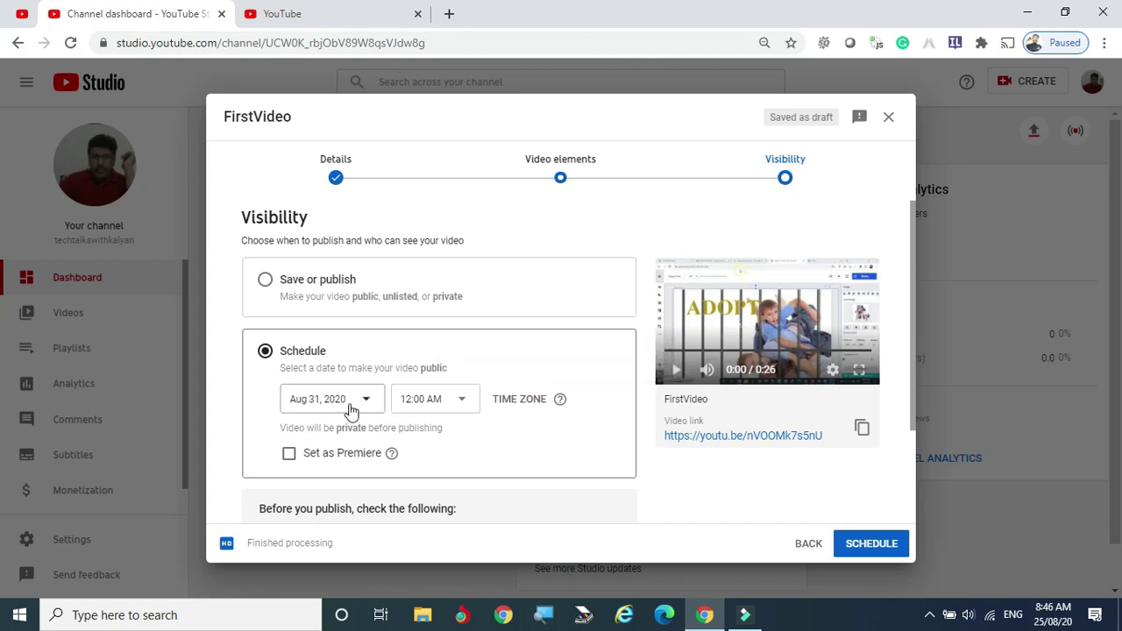
{"action": "left_click", "coordinate": [266, 353]}
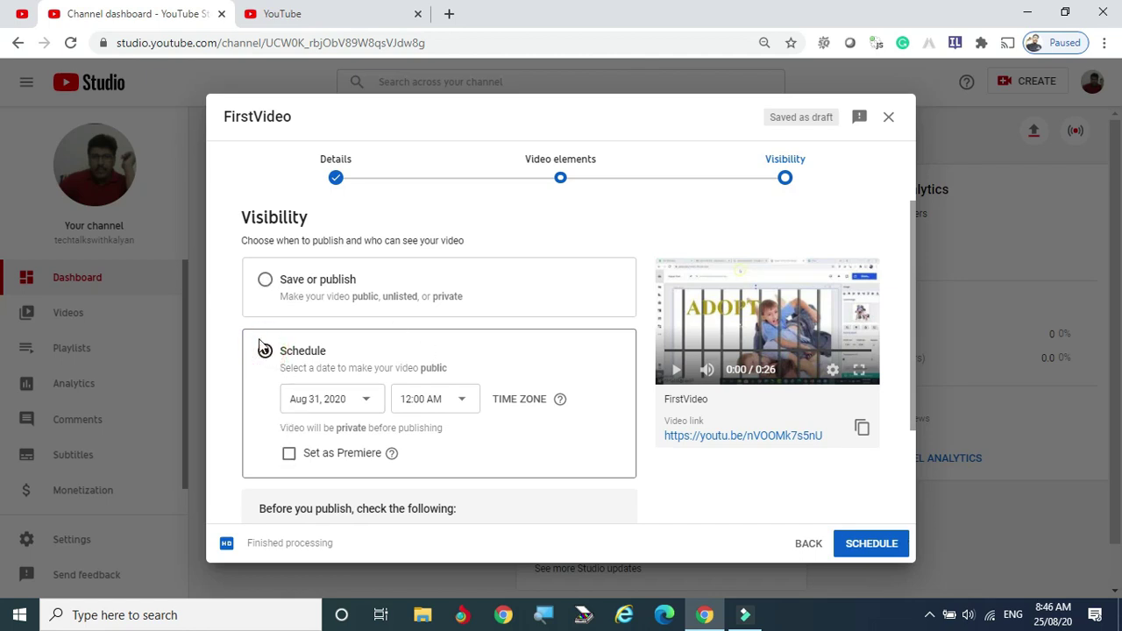
Switch back to 'Save or publish' as Public and publish FirstVideo immediately.
{"action": "left_click", "coordinate": [263, 280]}
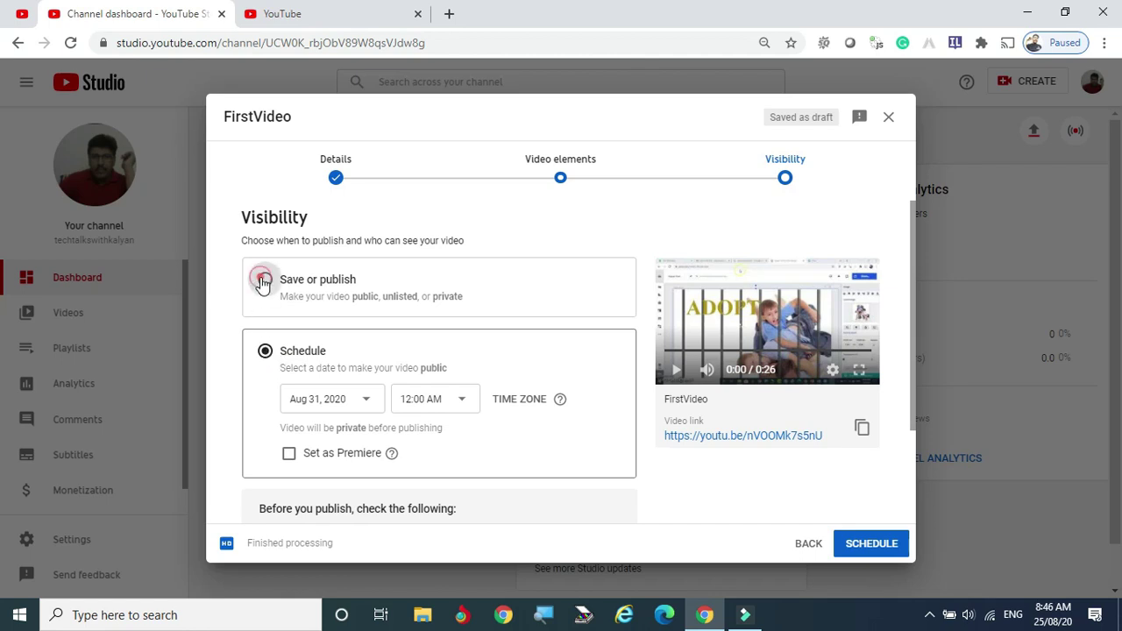
{"action": "scroll", "coordinate": [494, 301], "scroll_direction": "down", "scroll_amount": 2}
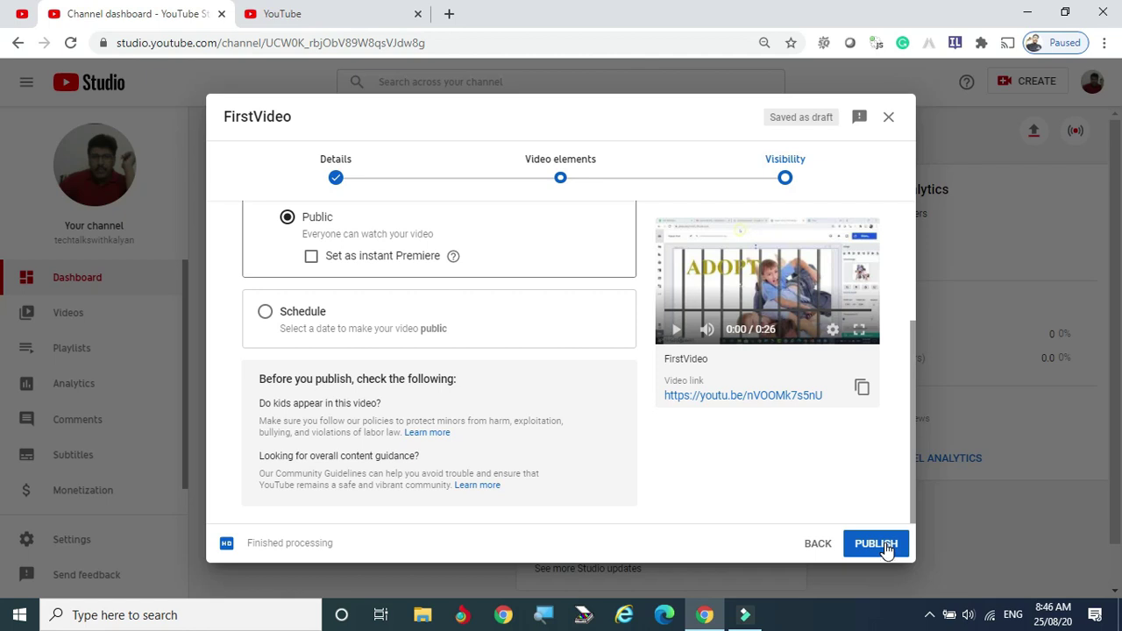
{"action": "left_click", "coordinate": [882, 544]}
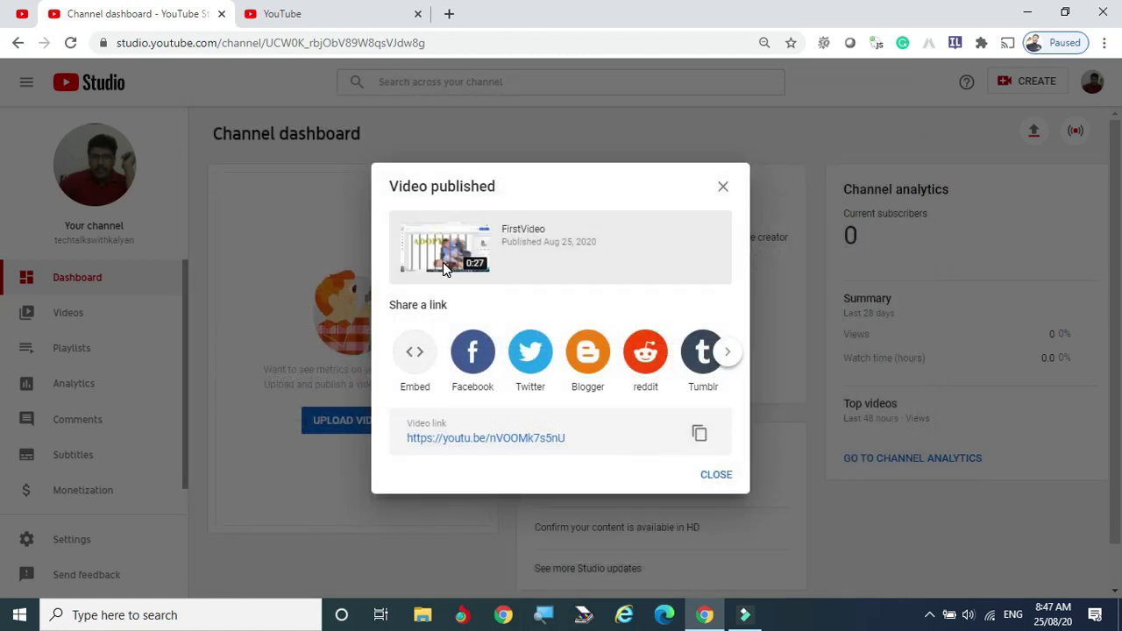
Copy FirstVideo's link and close the Video published dialog.
{"action": "left_click", "coordinate": [700, 436]}
{"action": "left_click", "coordinate": [725, 469]}
{"action": "scroll", "coordinate": [732, 306], "scroll_direction": "down", "scroll_amount": 1}
{"action": "scroll", "coordinate": [732, 306], "scroll_direction": "up", "scroll_amount": 1}
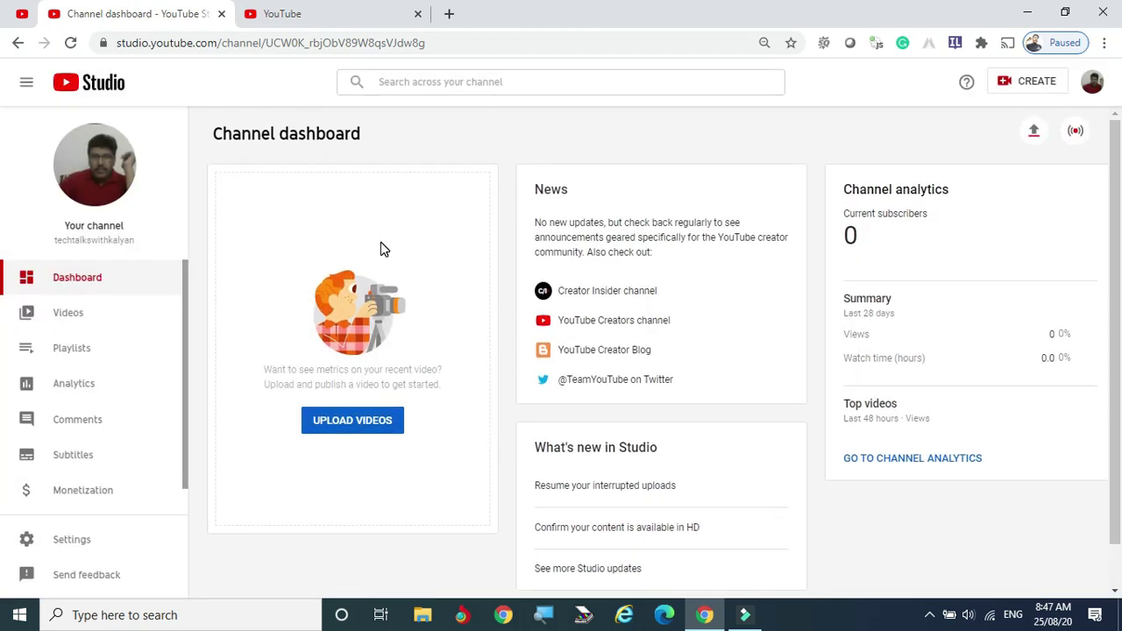